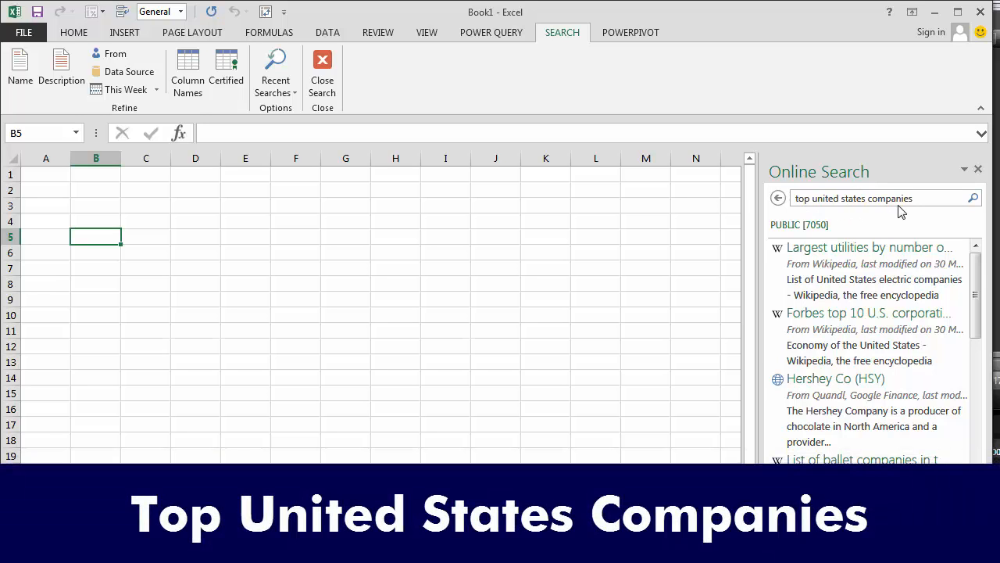
- Load the Forbes top 10 U.S. corporations search result as a table named Top_10 and open its query for editing
mouse_move(835, 320)
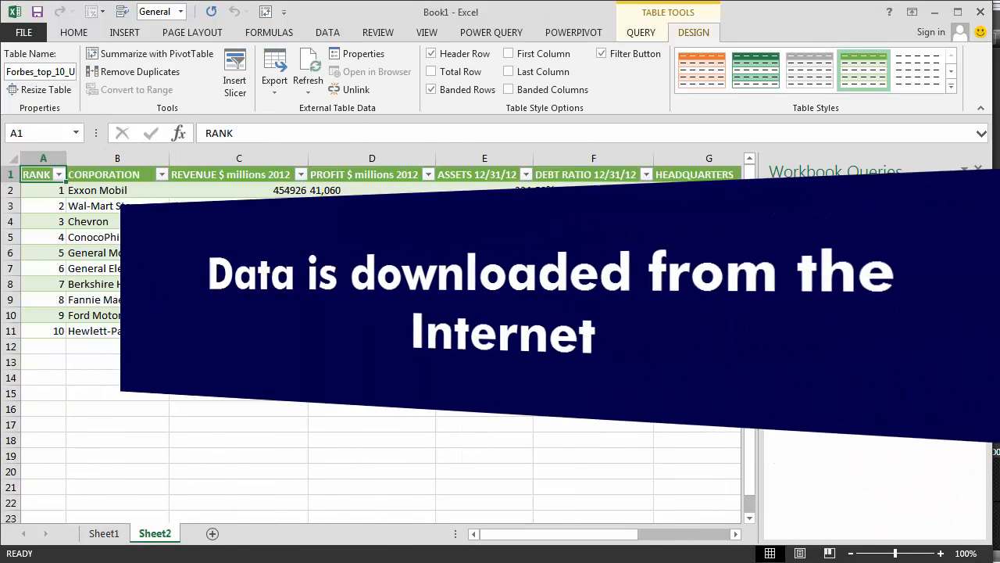
click(125, 209)
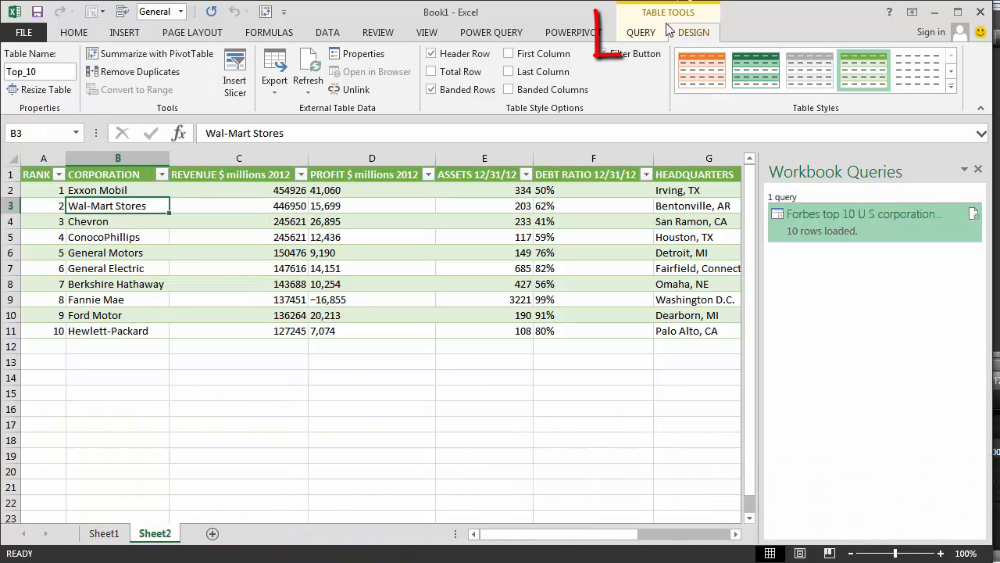
click(641, 34)
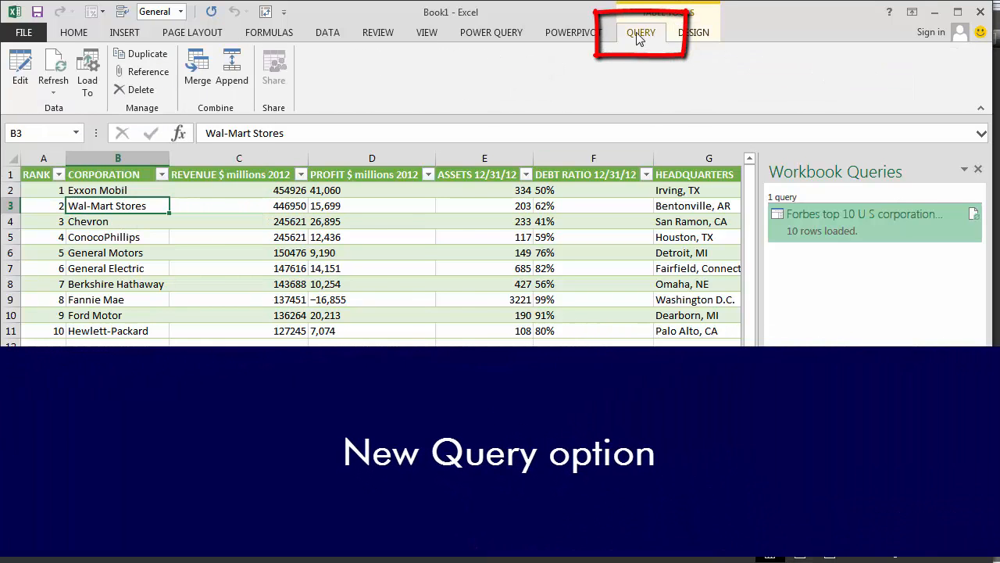
click(19, 68)
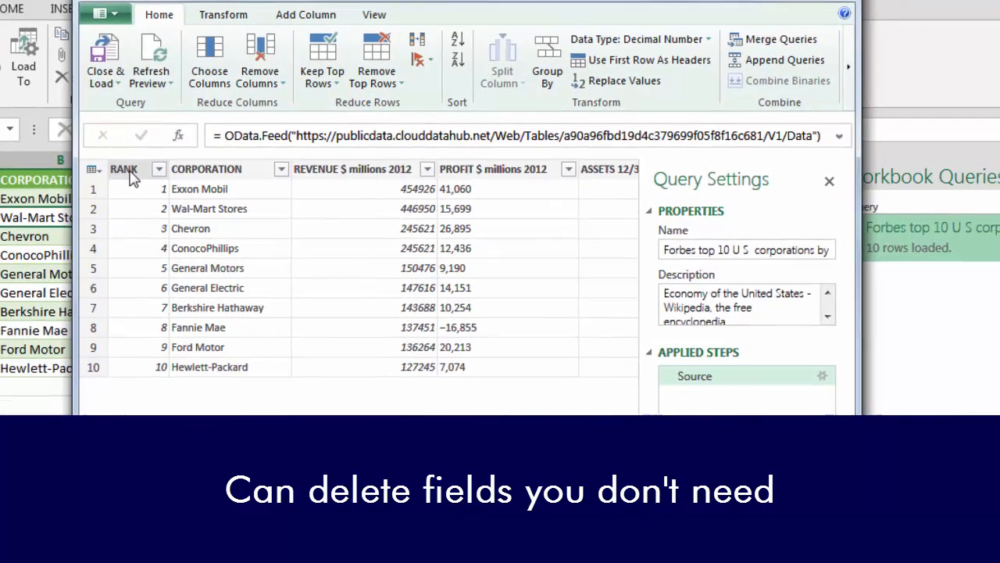
- Remove the RANK, REVENUE, PROFIT, ASSETS, MARKET CAP, INDUSTRY and Key columns from the query
click(127, 170)
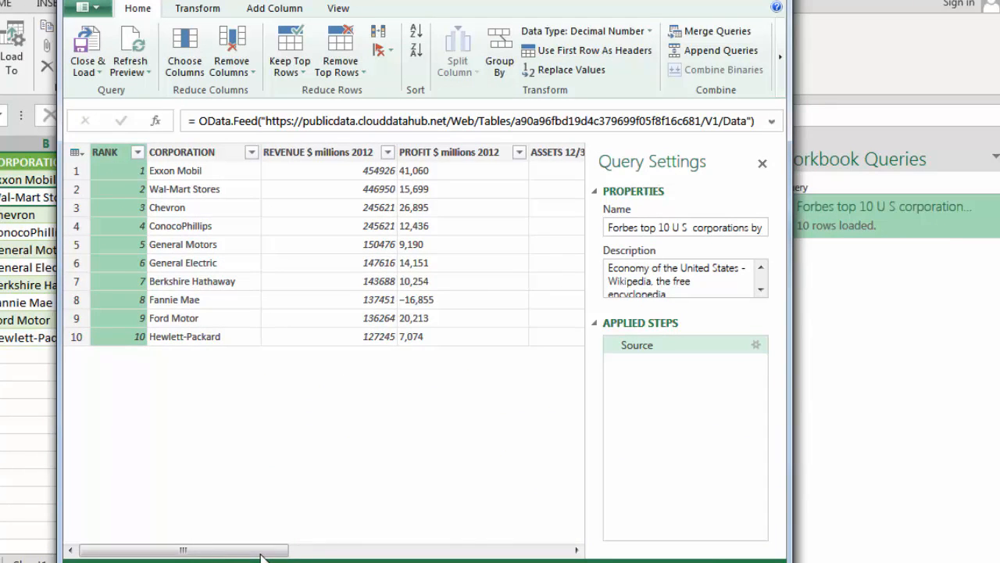
drag(262, 555, 425, 555)
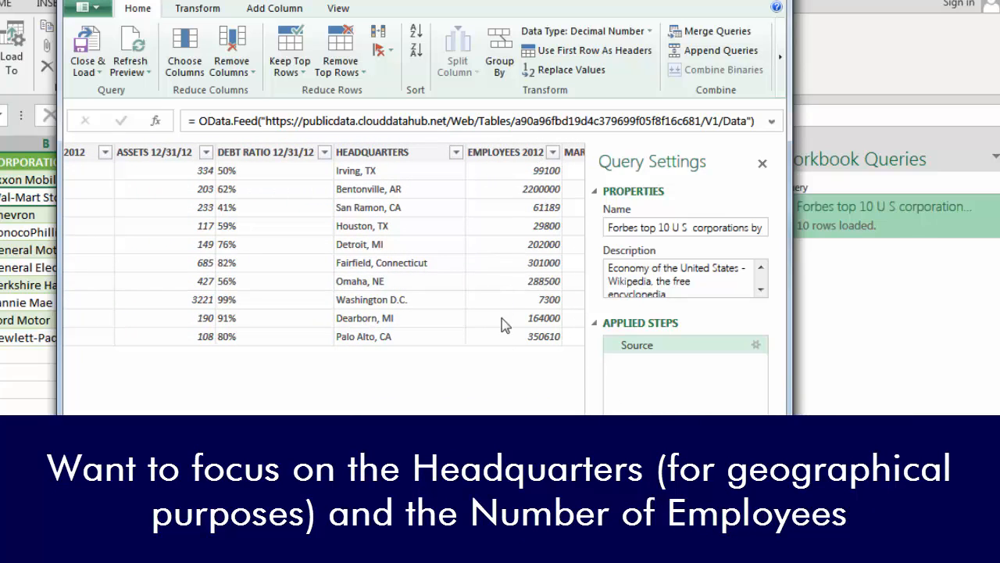
drag(425, 555, 571, 546)
click(559, 152)
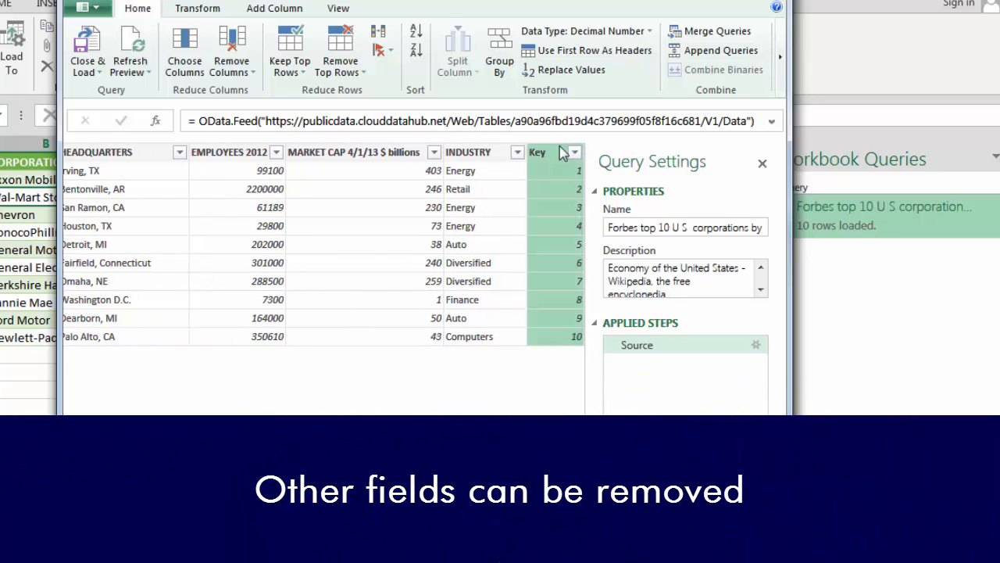
ctrl+click(488, 156)
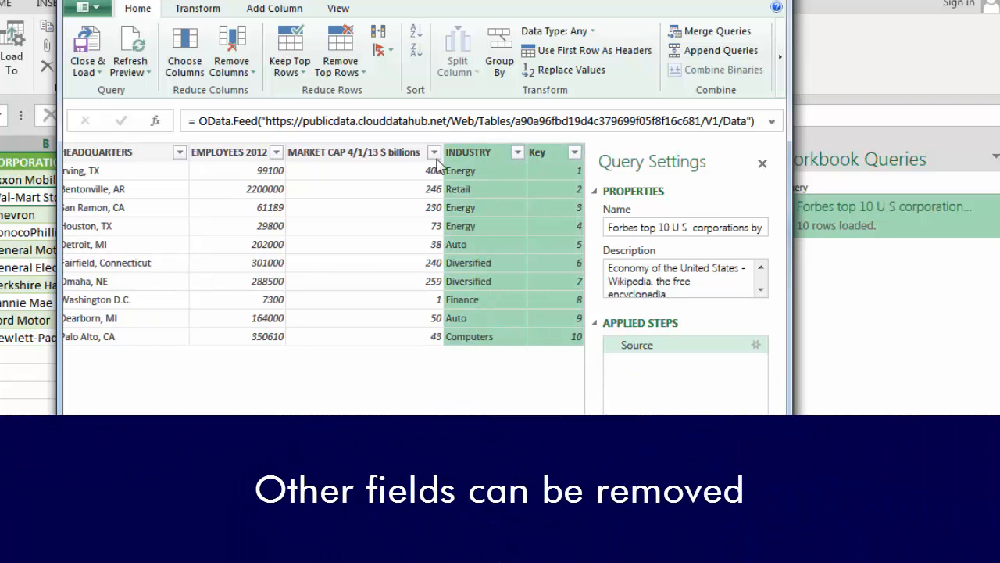
ctrl+click(356, 156)
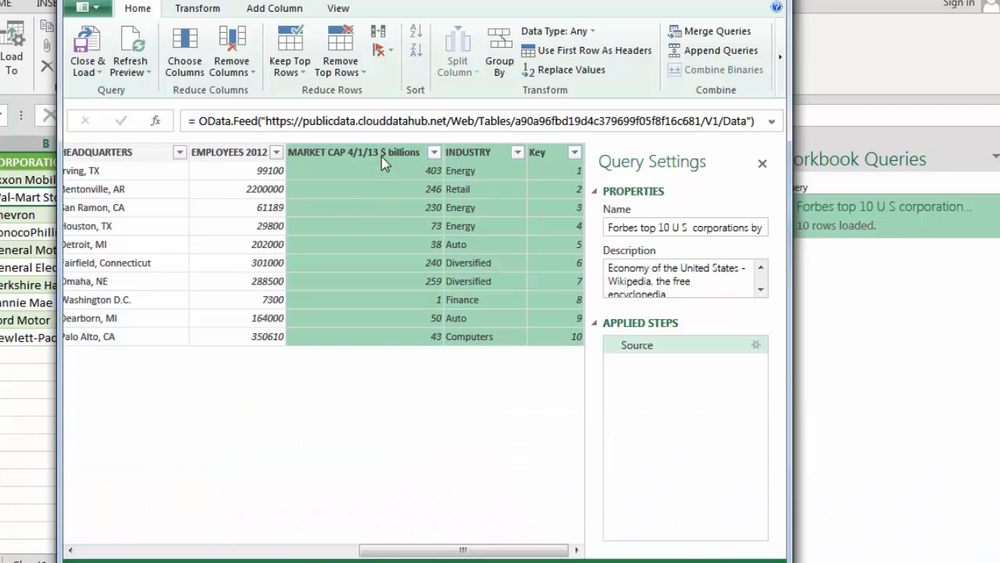
right_click(382, 157)
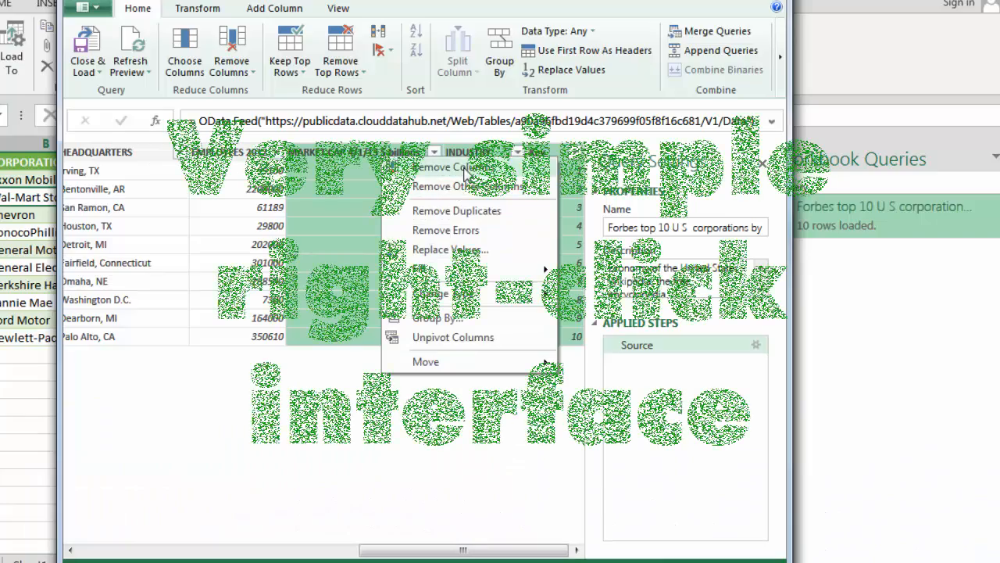
click(452, 166)
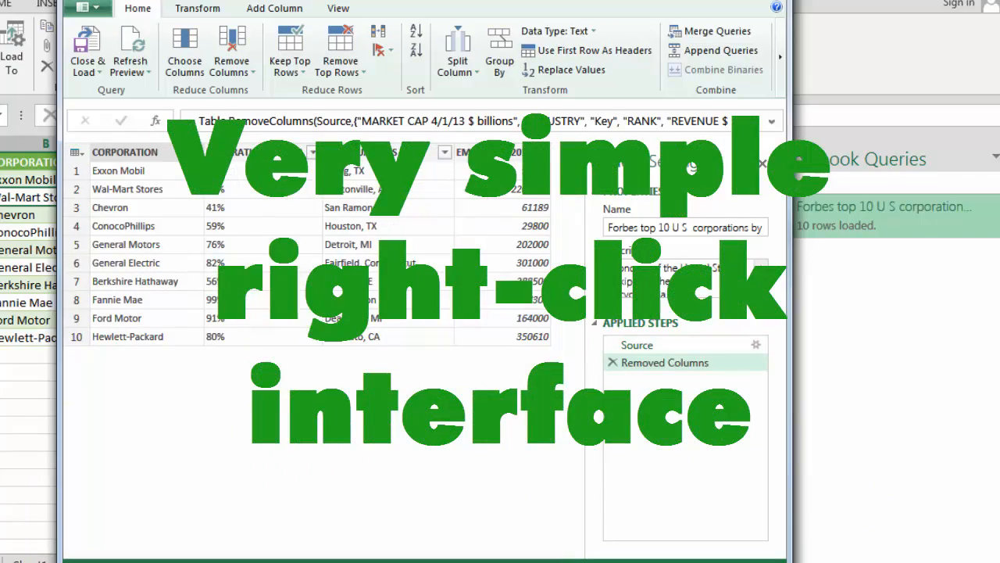
- Remove the DEBT RATIO column so only corporation, headquarters and employees remain in the query
click(265, 153)
right_click(265, 153)
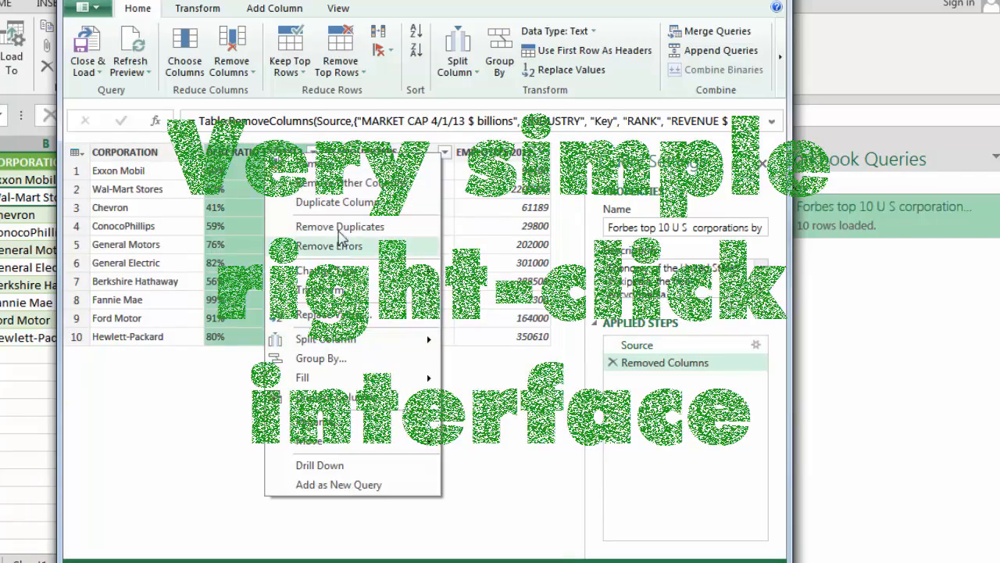
click(347, 164)
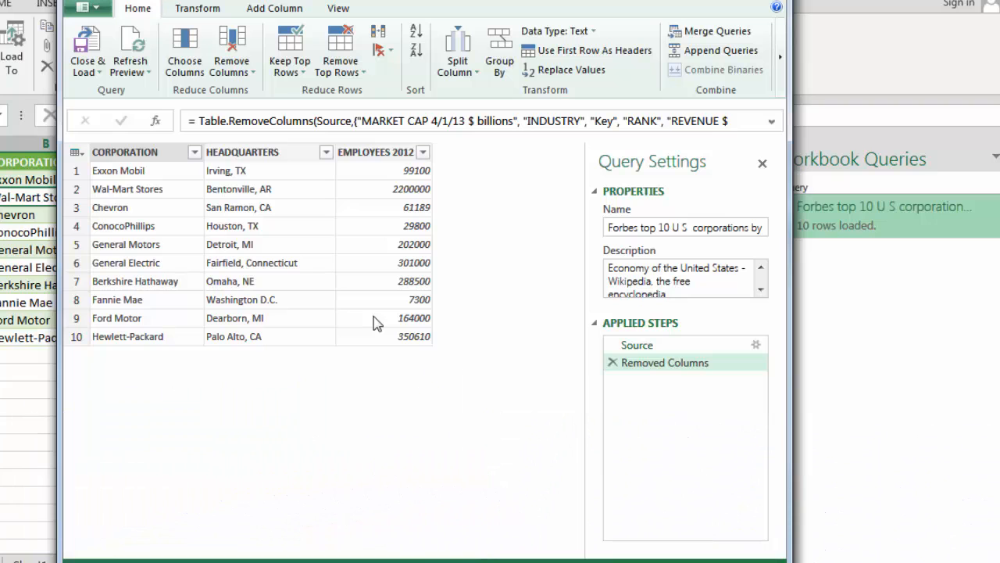
- Change the data type of the EMPLOYEES 2012 column to Whole Number
click(407, 153)
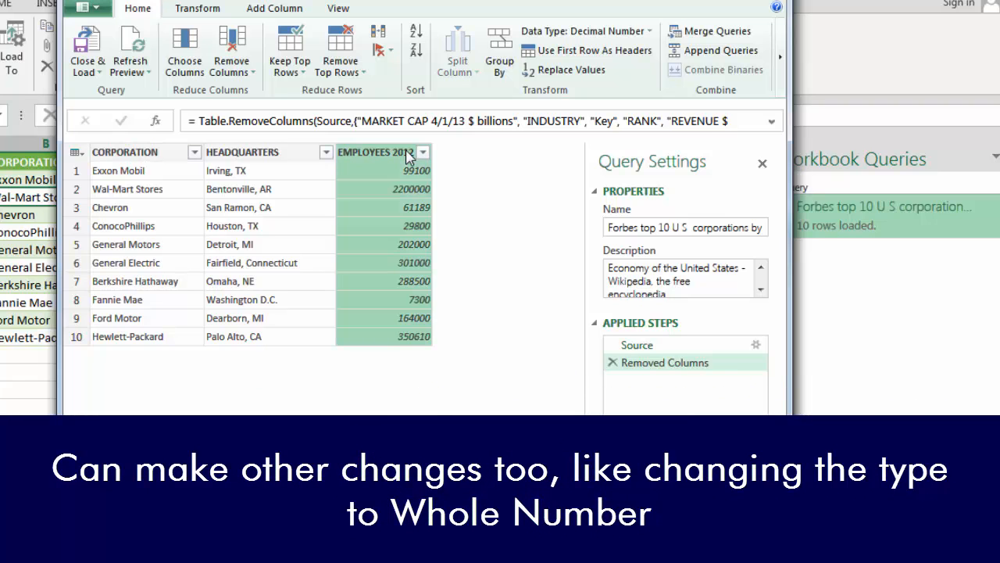
right_click(406, 154)
mouse_move(469, 270)
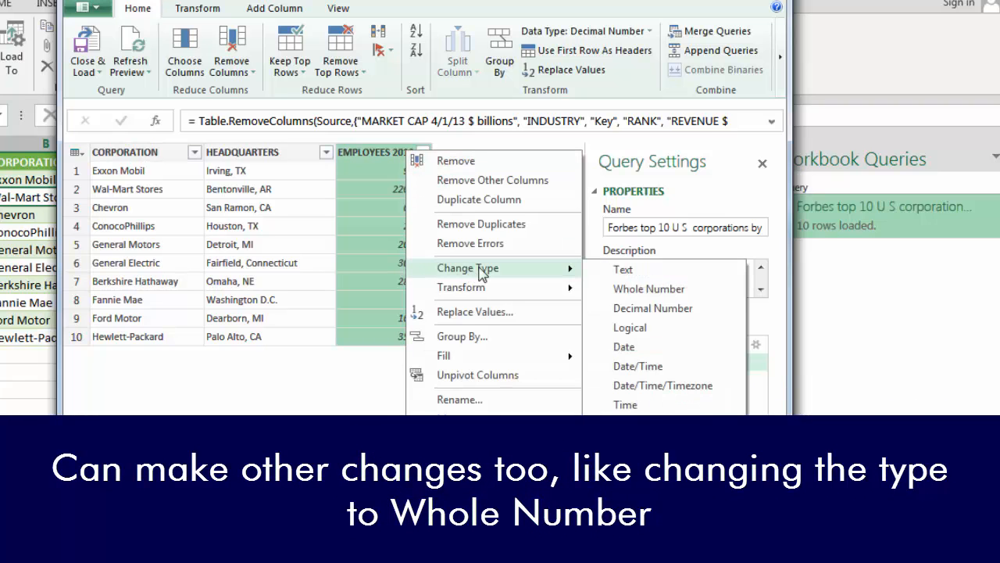
click(645, 291)
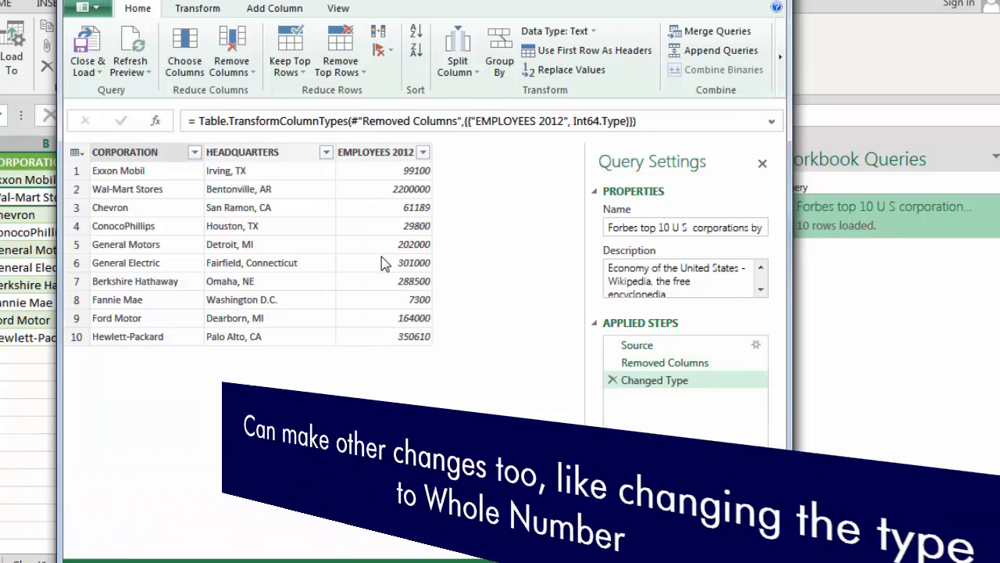
- Close the query editor and load the edited query back into the workbook
click(391, 154)
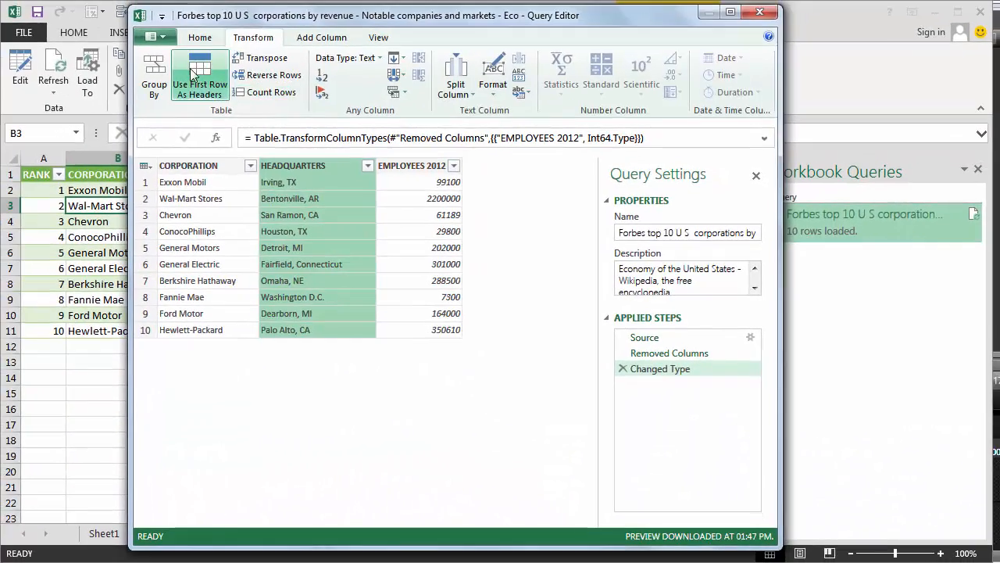
click(171, 23)
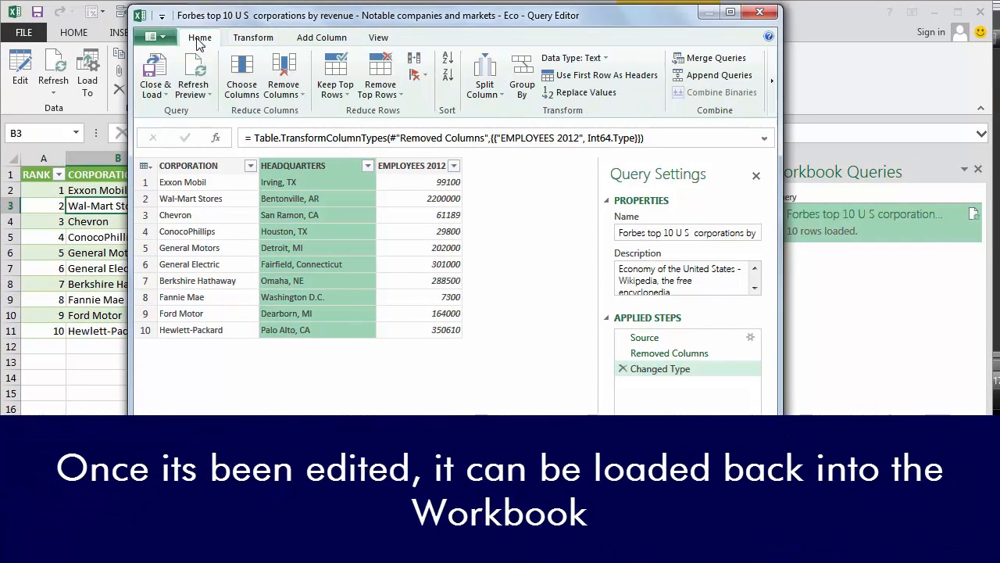
click(156, 86)
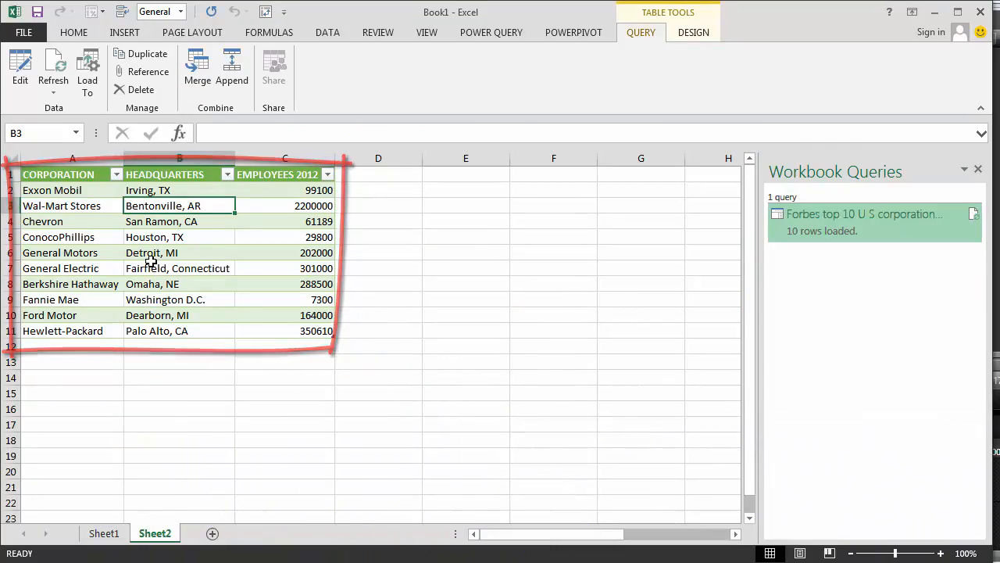
- Launch Power Map for the Top_10 table and turn the globe to centre North America
click(124, 32)
click(641, 109)
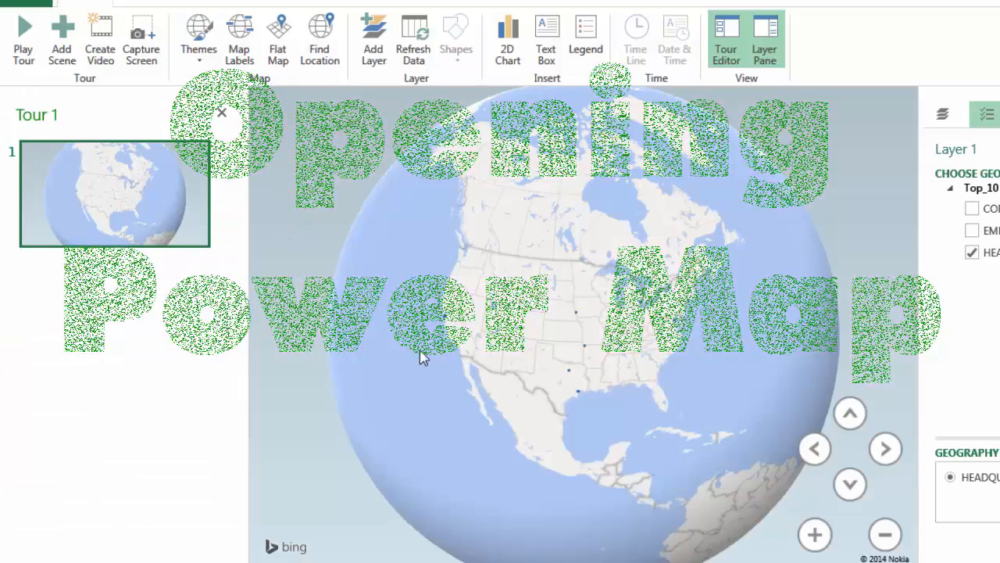
drag(448, 389, 462, 351)
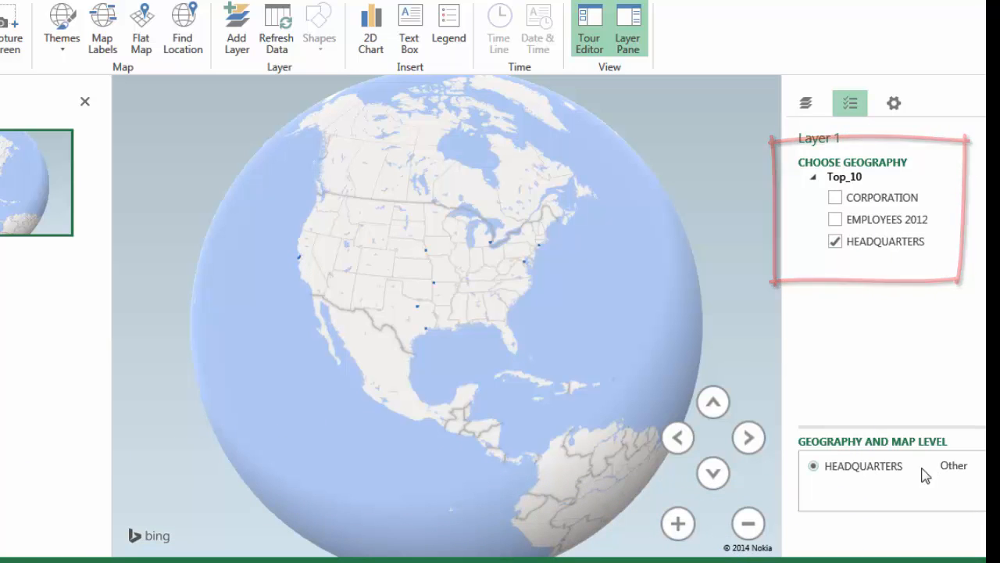
- Map the layer by HEADQUARTERS with geography type Other and plot EMPLOYEES 2012 as the column height, closing the legend
click(957, 465)
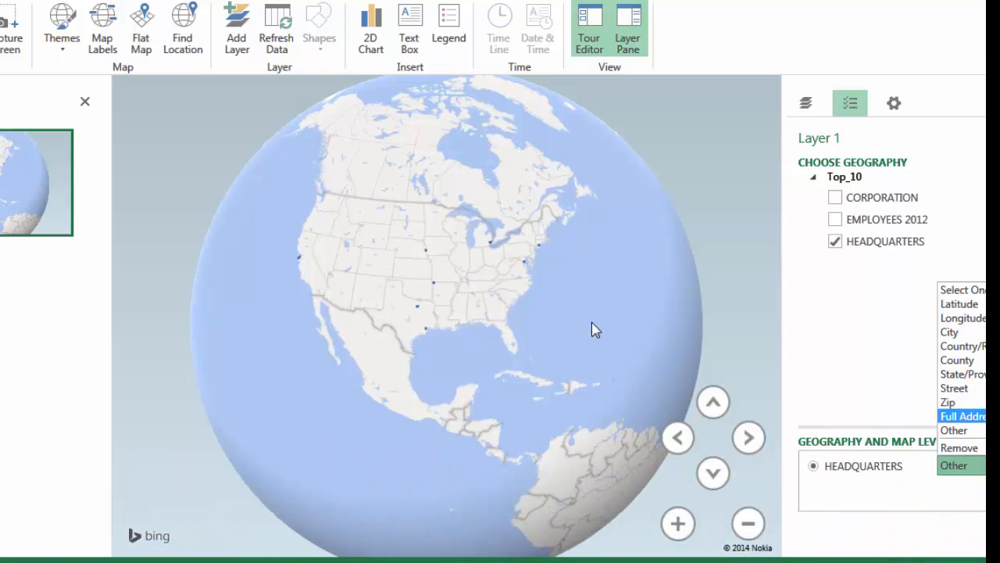
click(637, 419)
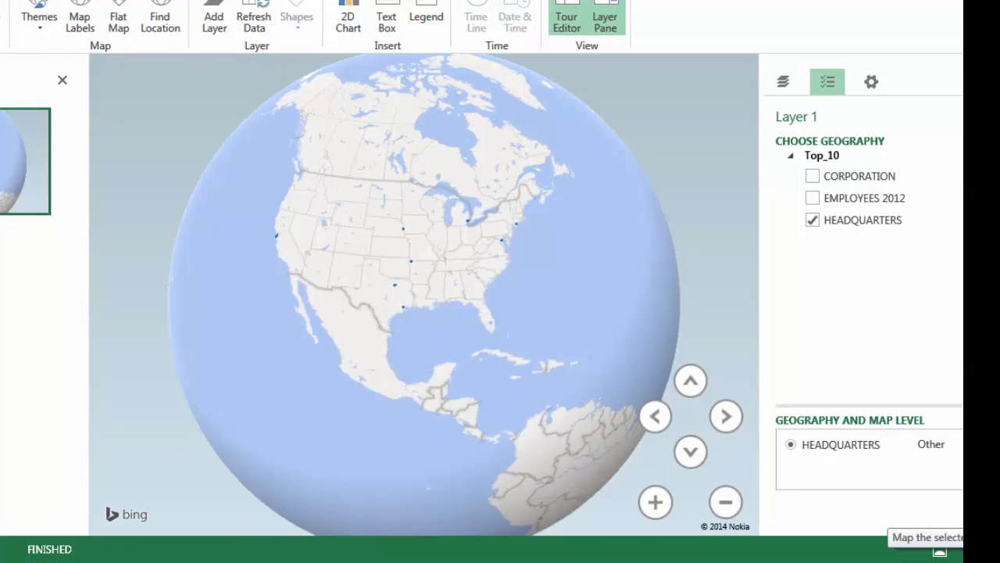
click(976, 511)
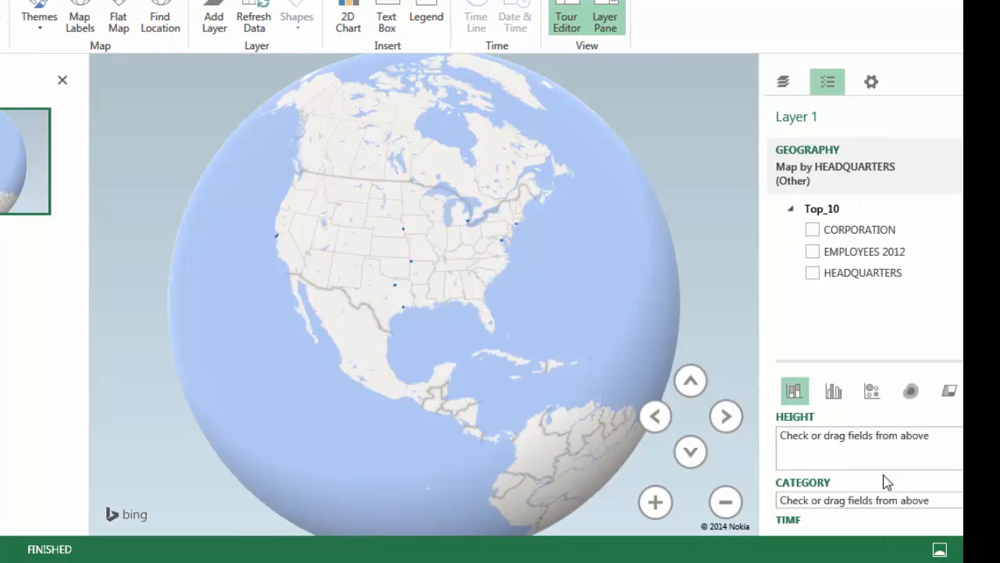
click(815, 254)
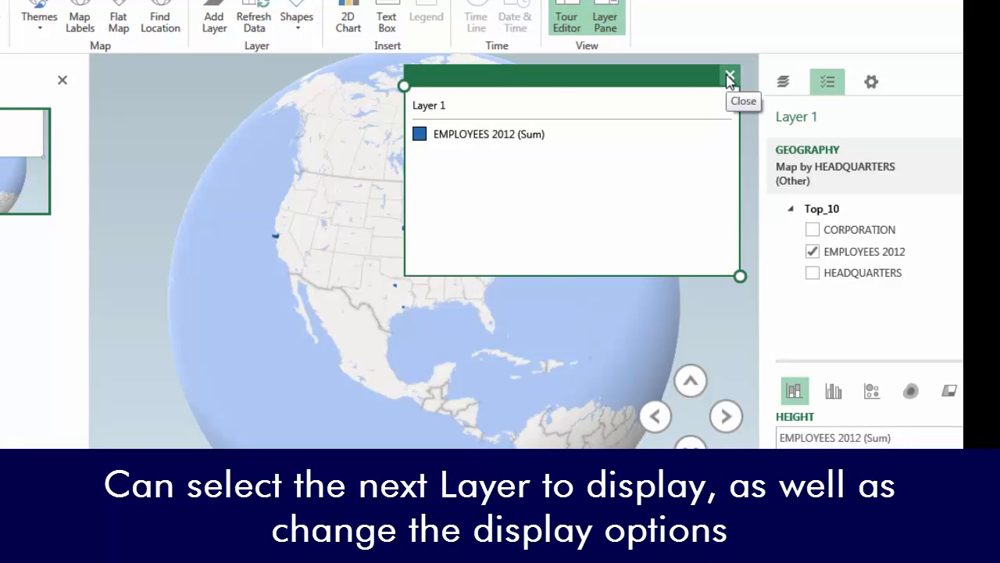
click(730, 76)
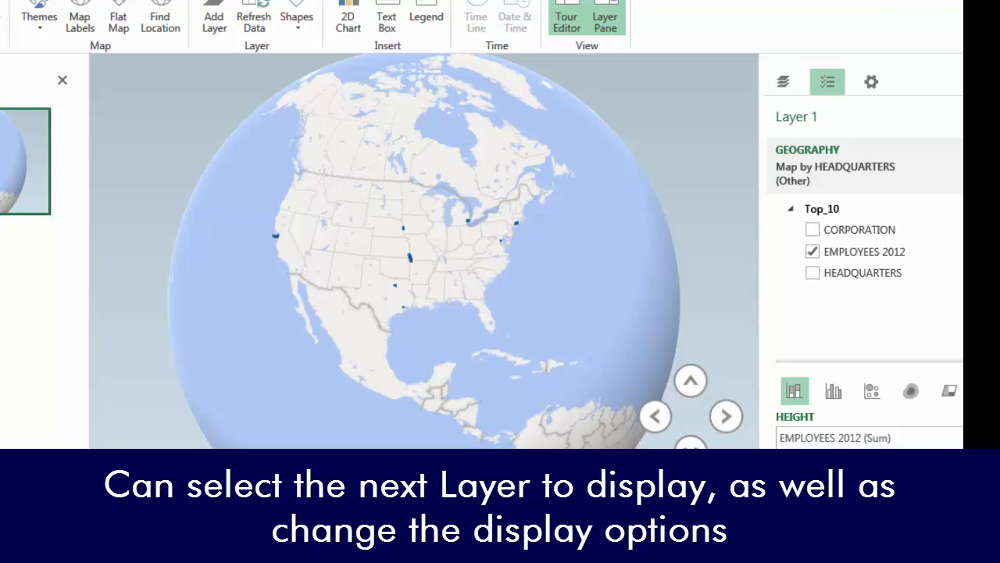
- Increase the thickness and height of Layer 1's columns in the layer options
click(872, 82)
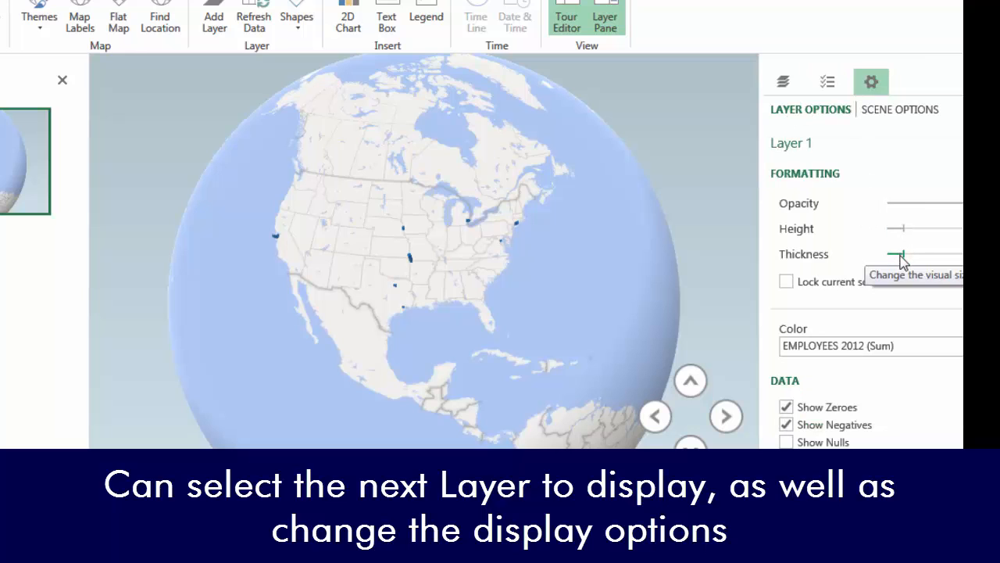
drag(904, 261, 933, 261)
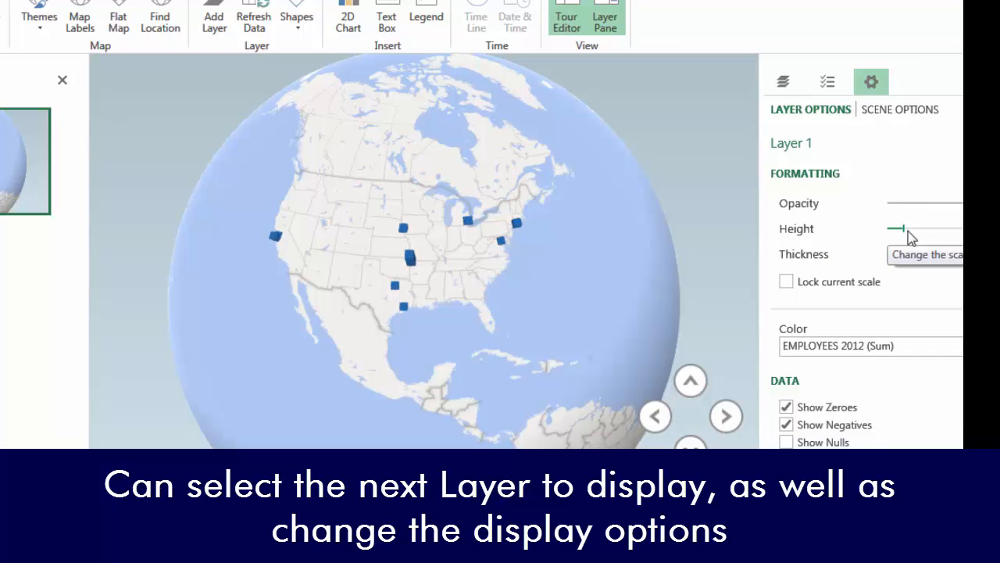
drag(906, 229, 927, 229)
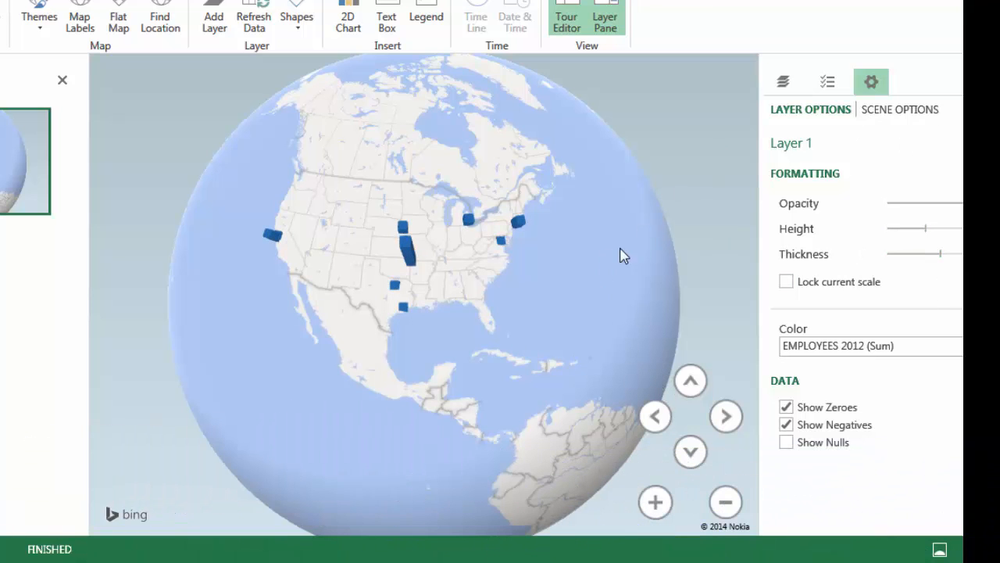
- Rotate the globe and zoom in to examine the employee columns at the headquarters locations across the United States
drag(612, 248, 590, 211)
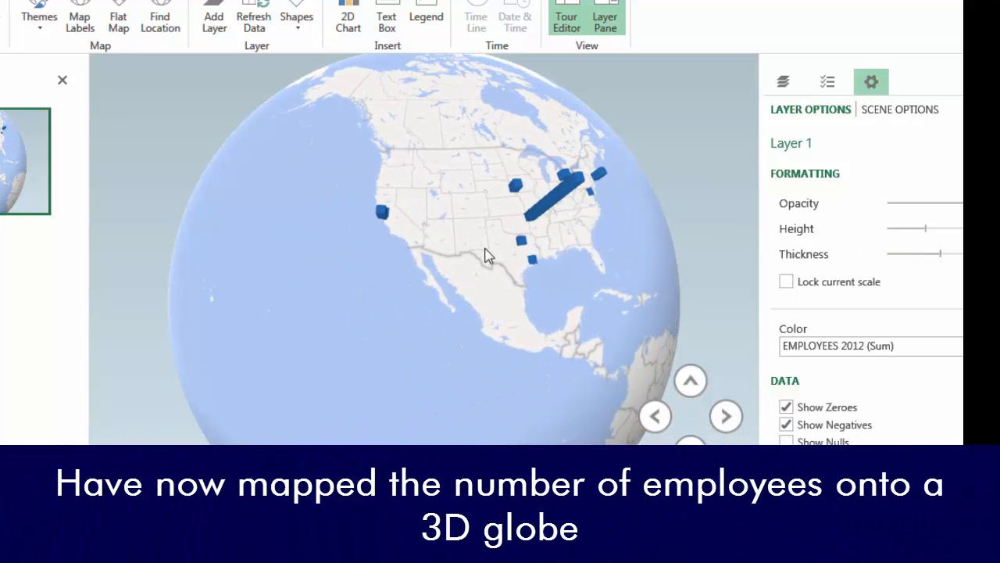
drag(485, 254, 388, 243)
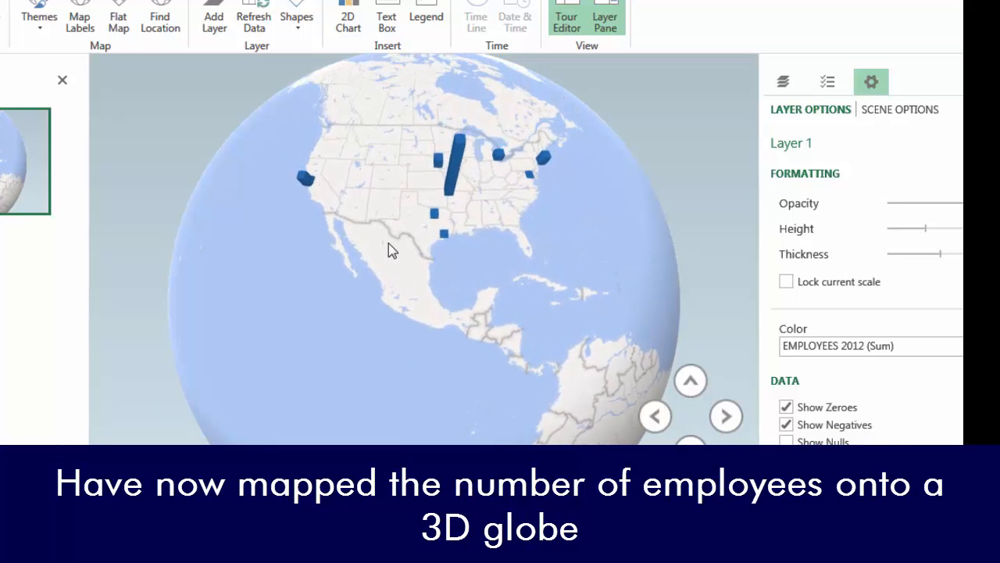
mouse_move(451, 200)
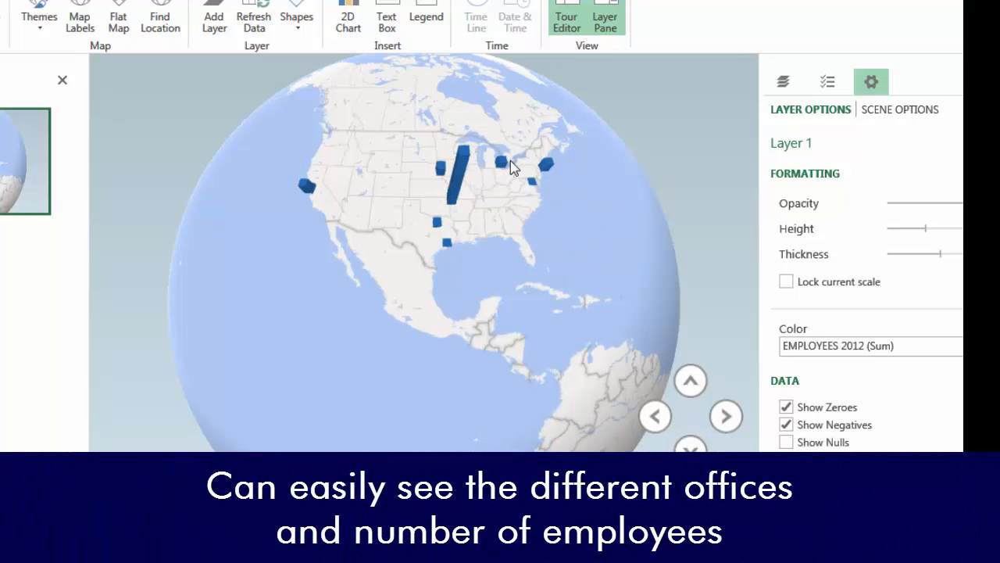
mouse_move(542, 170)
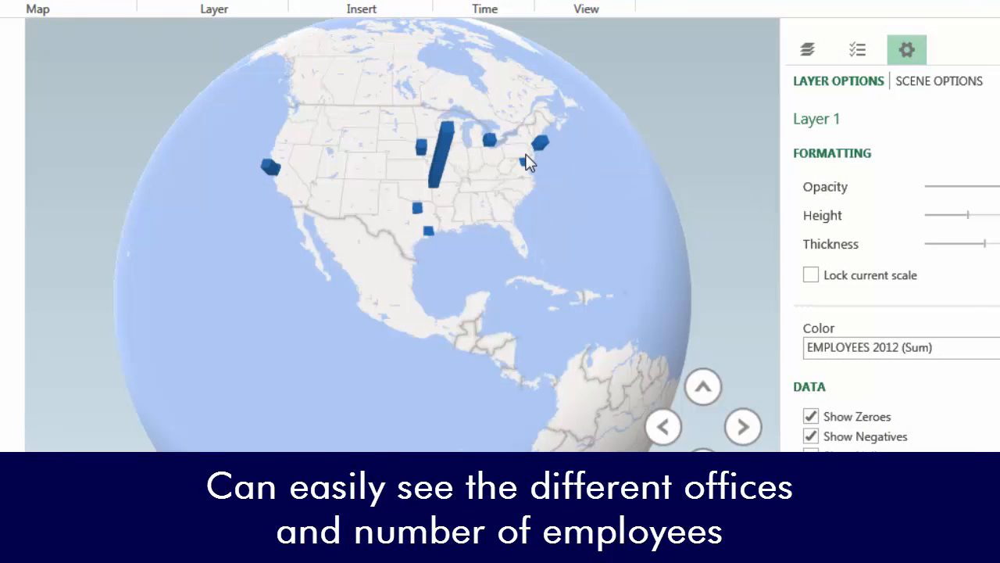
mouse_move(432, 232)
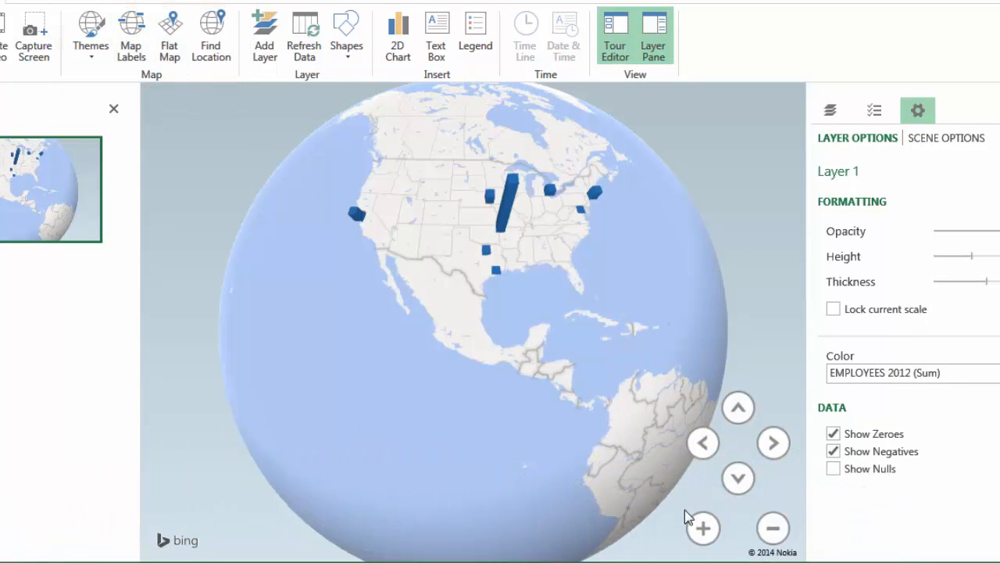
click(703, 529)
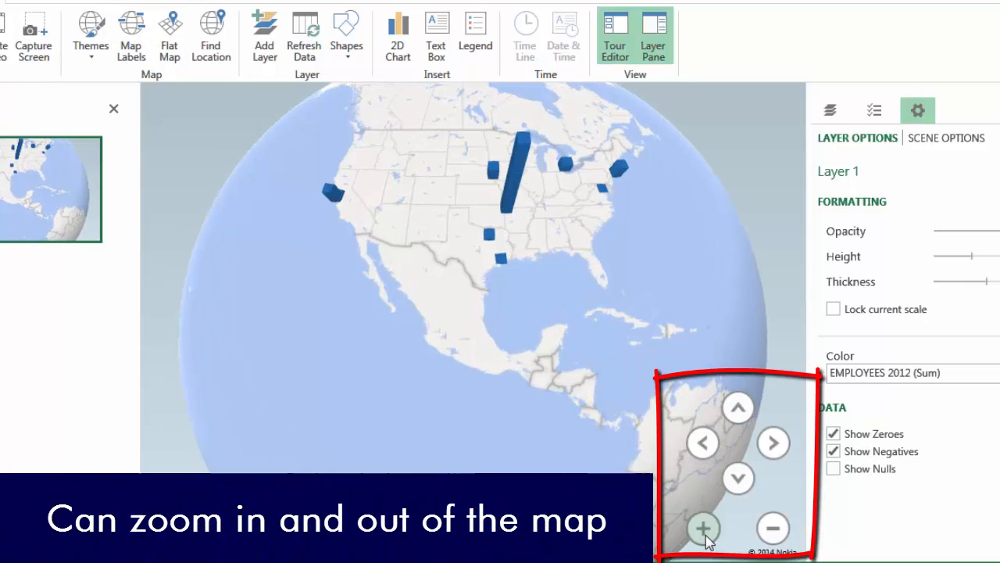
- Zoom in on Texas and the Gulf Coast to examine the map detail around the headquarters columns
drag(527, 411, 529, 493)
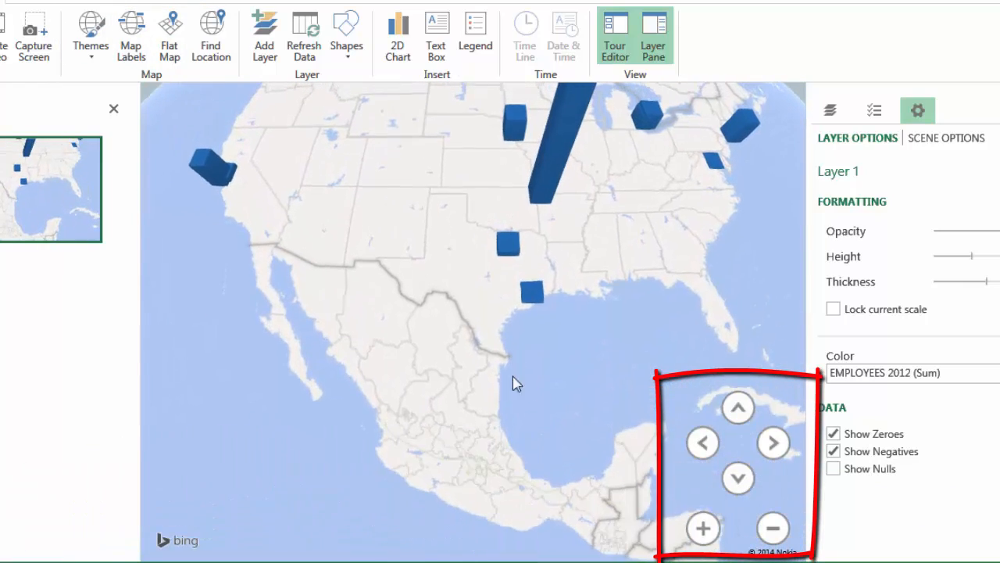
drag(513, 383, 516, 469)
click(702, 528)
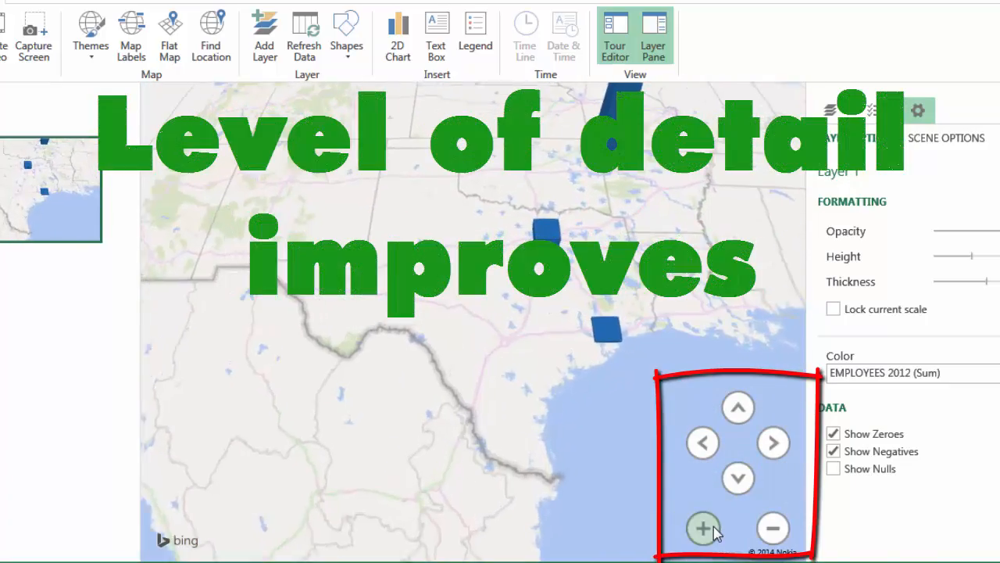
drag(532, 411, 526, 456)
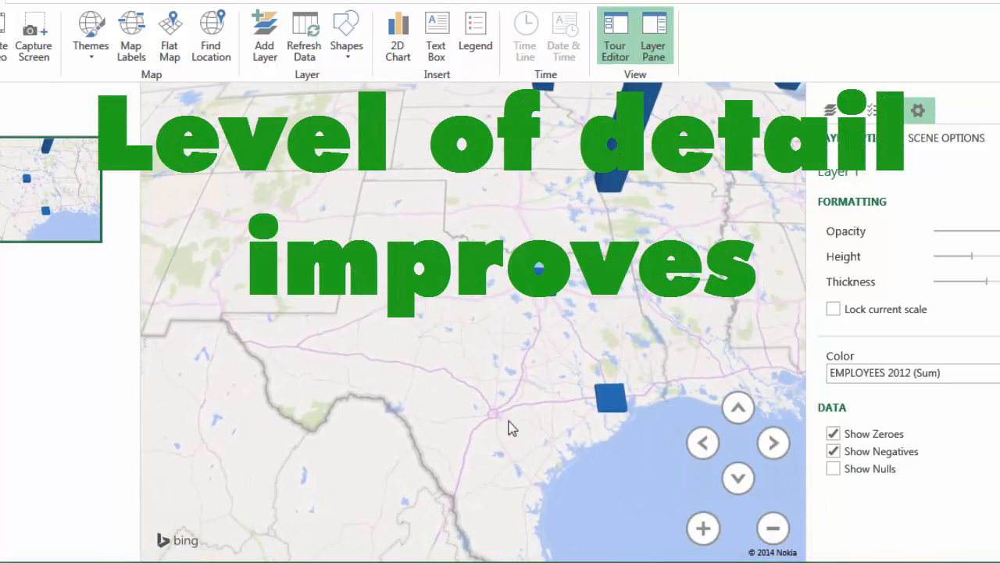
drag(508, 422, 513, 490)
click(702, 528)
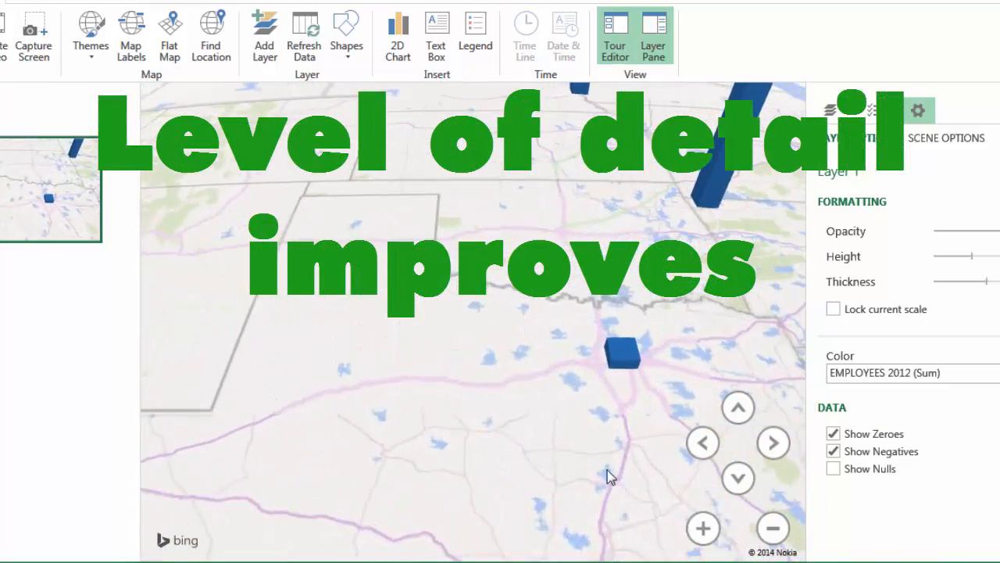
- Move the map to the Great Lakes and inspect the employee details of the Dearborn, MI headquarters column
drag(537, 452, 489, 531)
drag(375, 320, 227, 461)
drag(398, 305, 222, 338)
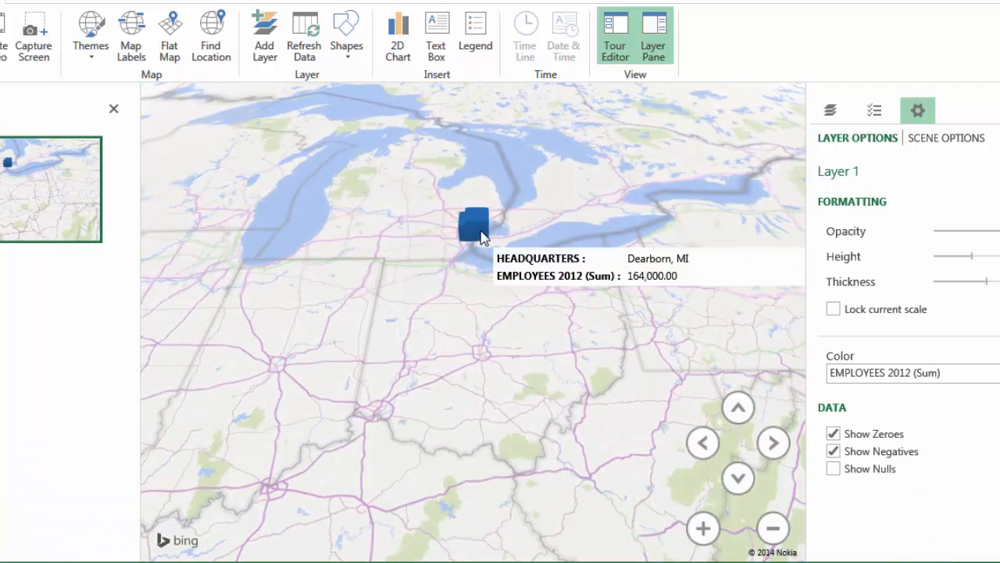
click(705, 529)
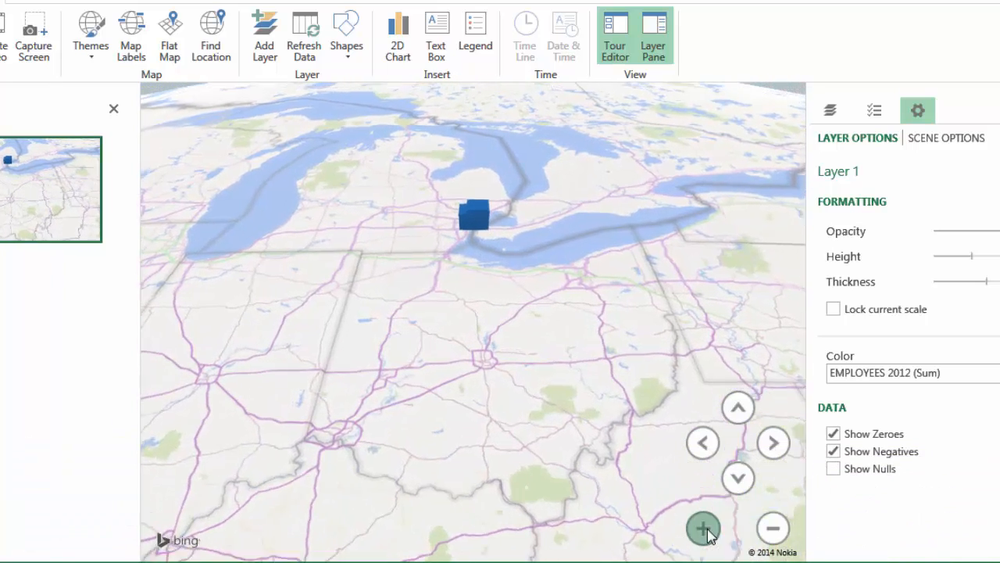
- Tilt and rotate the perspective around the Dearborn column to view it from several angles, zooming back out
click(738, 407)
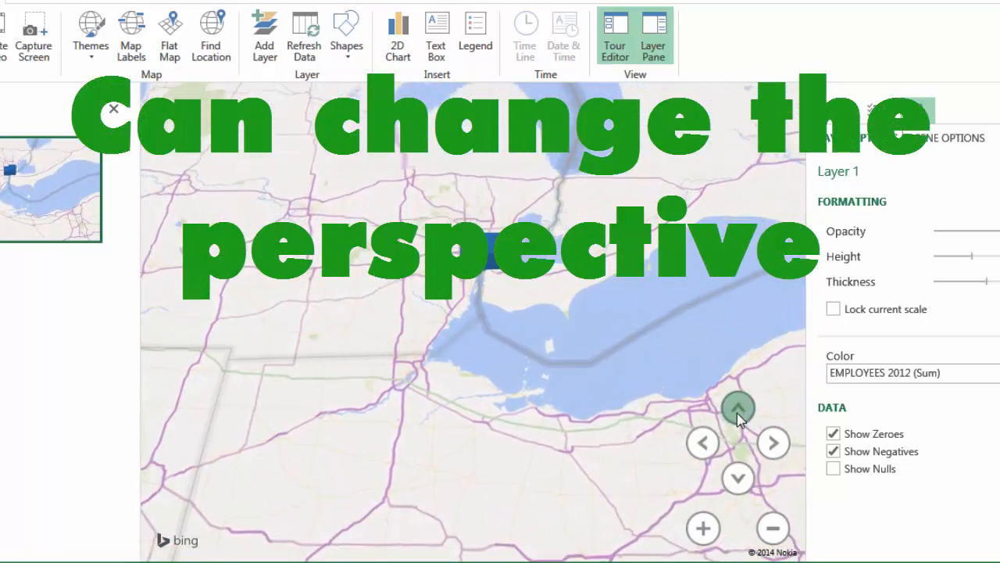
click(738, 480)
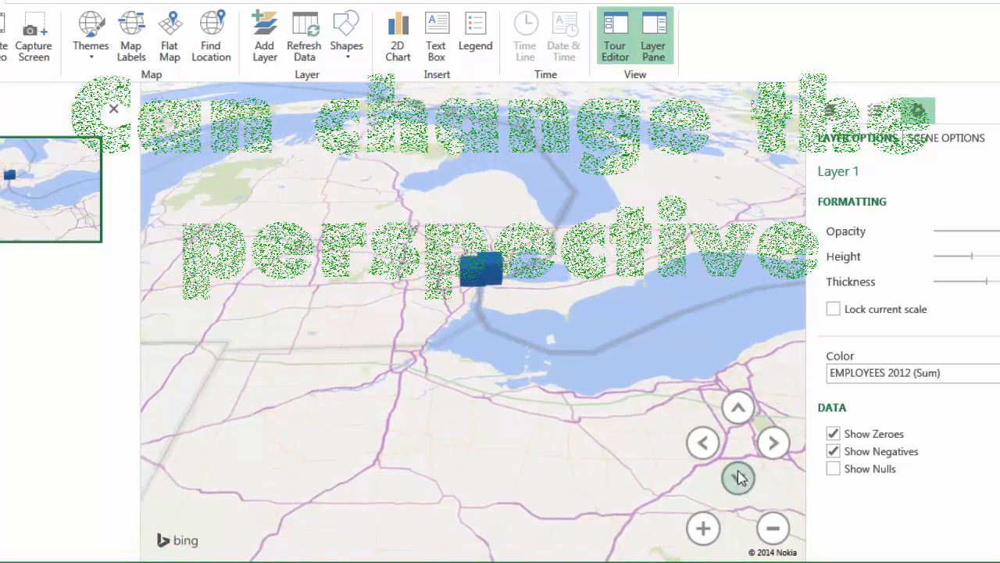
click(704, 443)
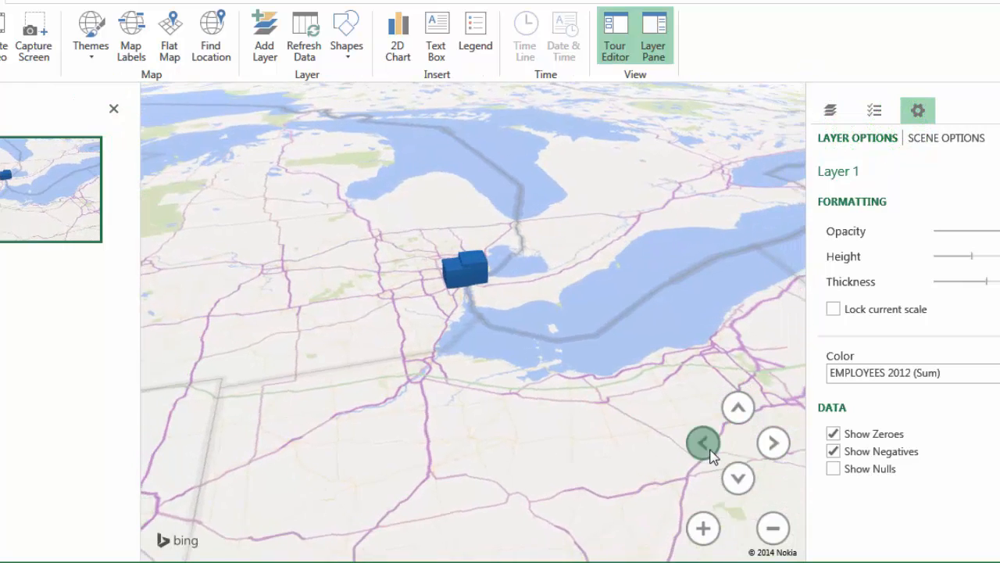
click(772, 443)
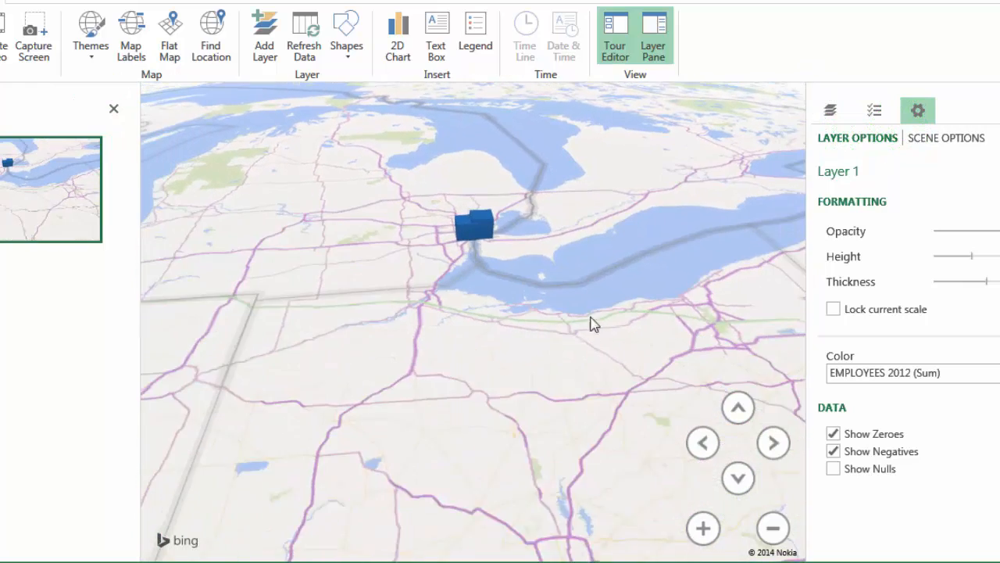
click(773, 529)
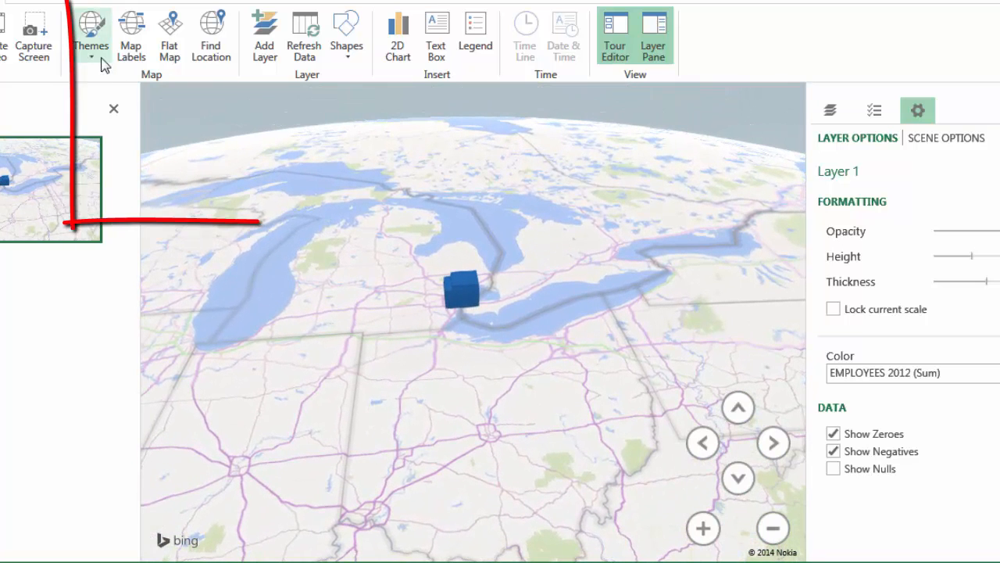
- Apply the coloured satellite imagery theme to the globe and view the columns across the United States
click(91, 55)
click(182, 100)
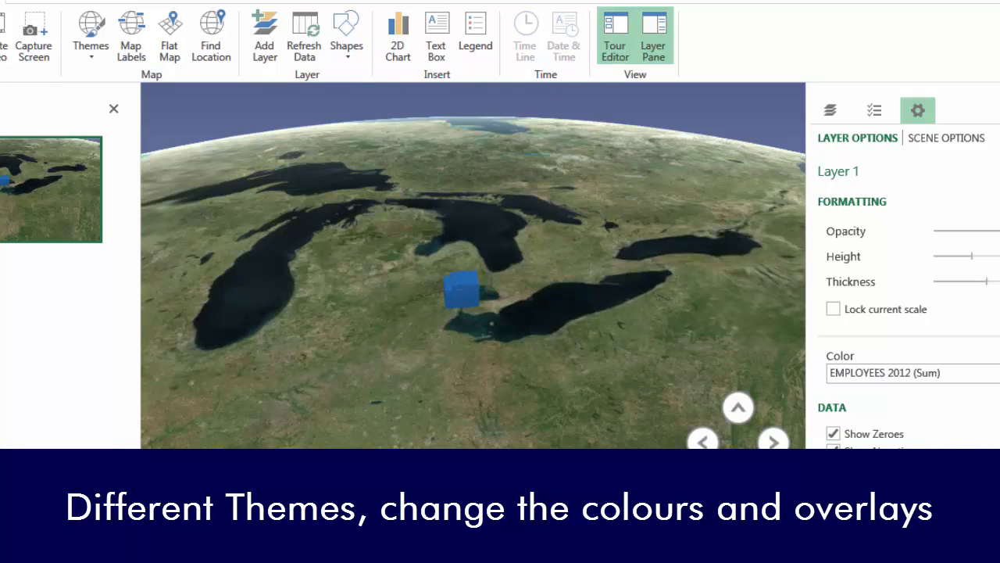
click(774, 531)
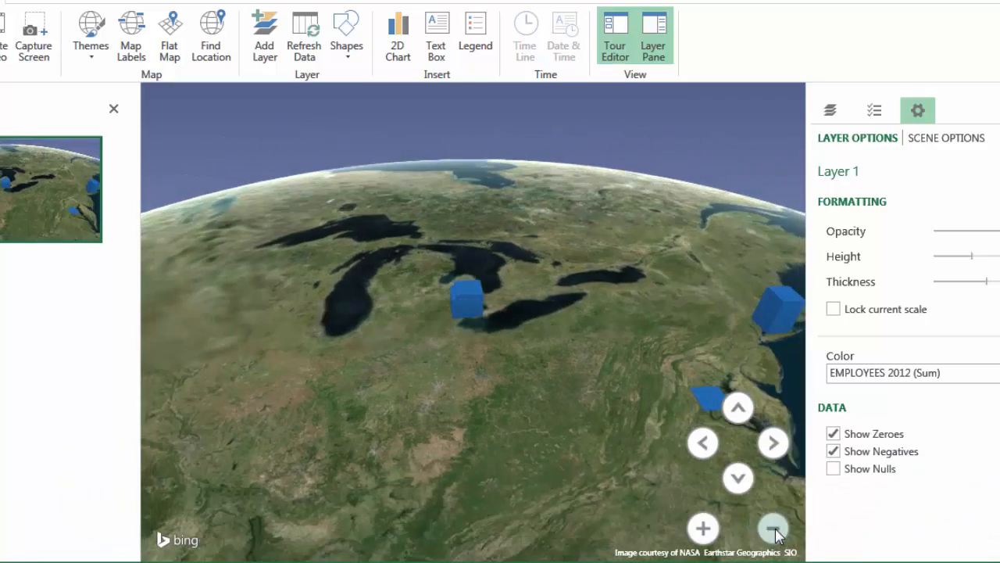
click(775, 532)
drag(545, 455, 569, 378)
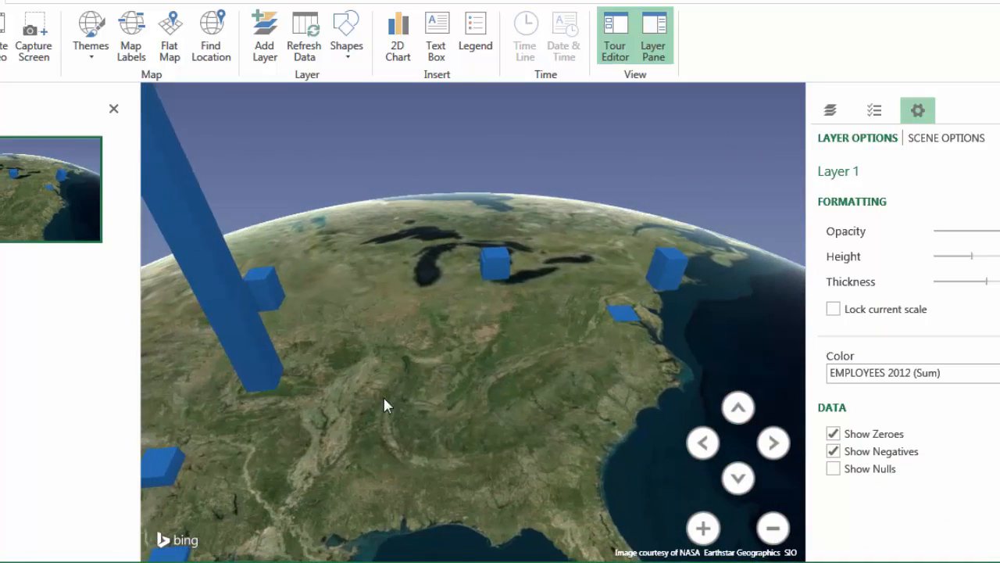
drag(384, 399, 539, 405)
drag(417, 416, 508, 426)
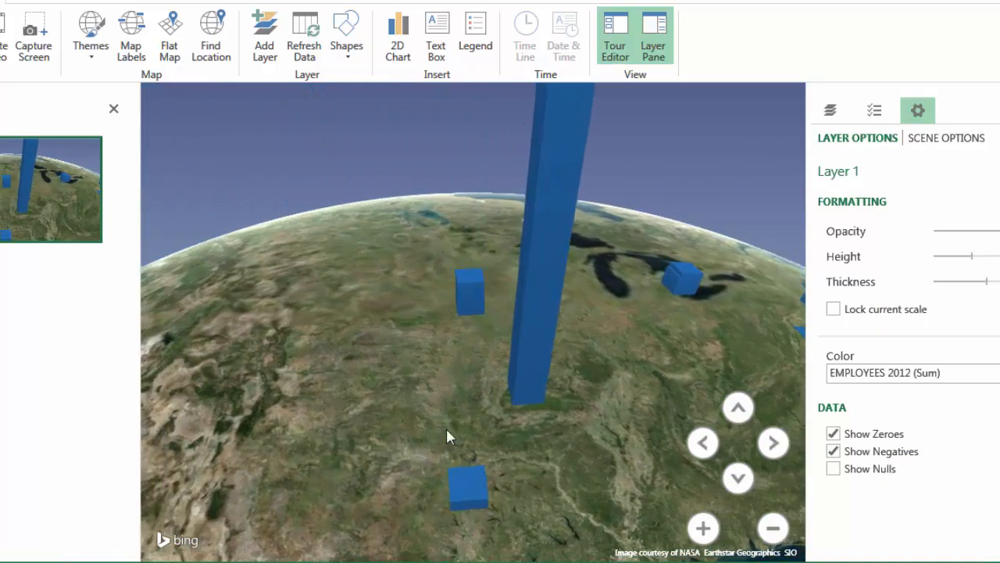
drag(446, 429, 514, 439)
drag(409, 426, 140, 181)
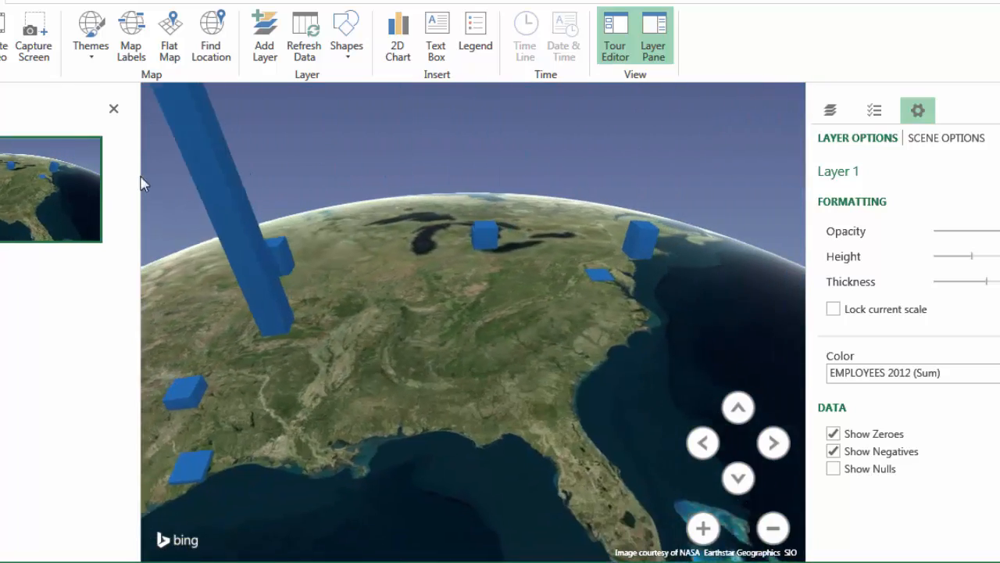
- Turn on map labels and check the state and city names around the columns
click(131, 48)
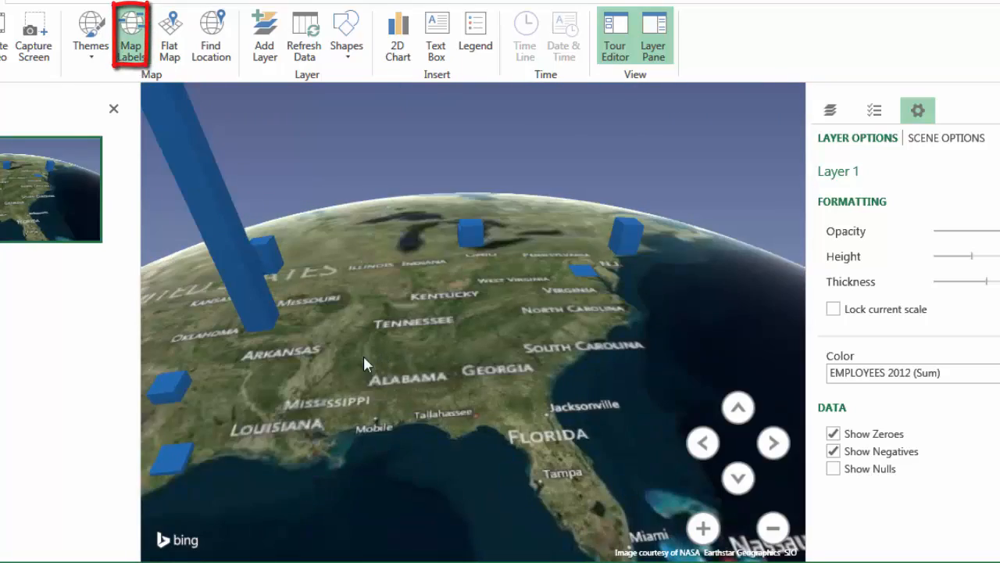
drag(322, 314, 426, 394)
drag(525, 371, 461, 409)
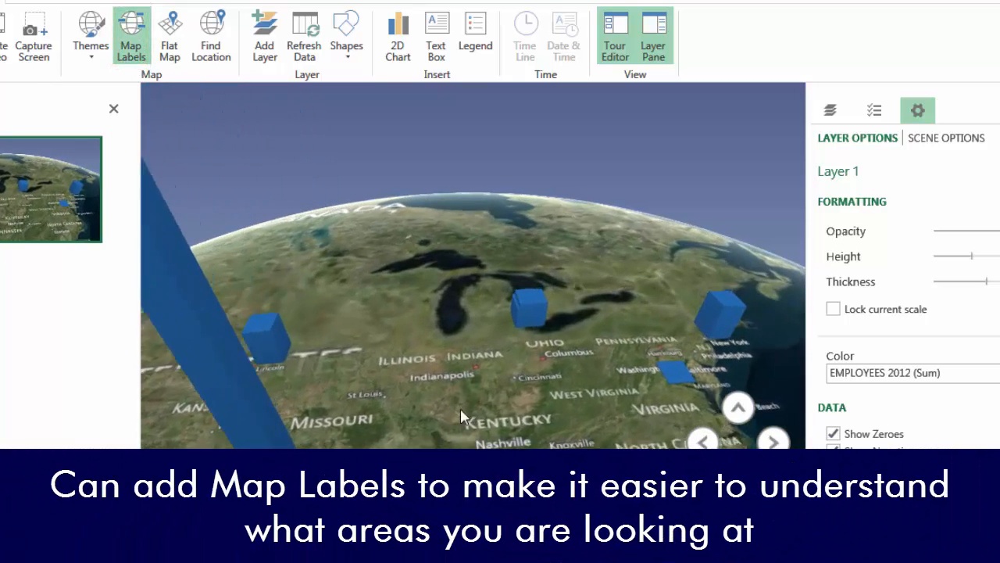
drag(529, 368, 478, 400)
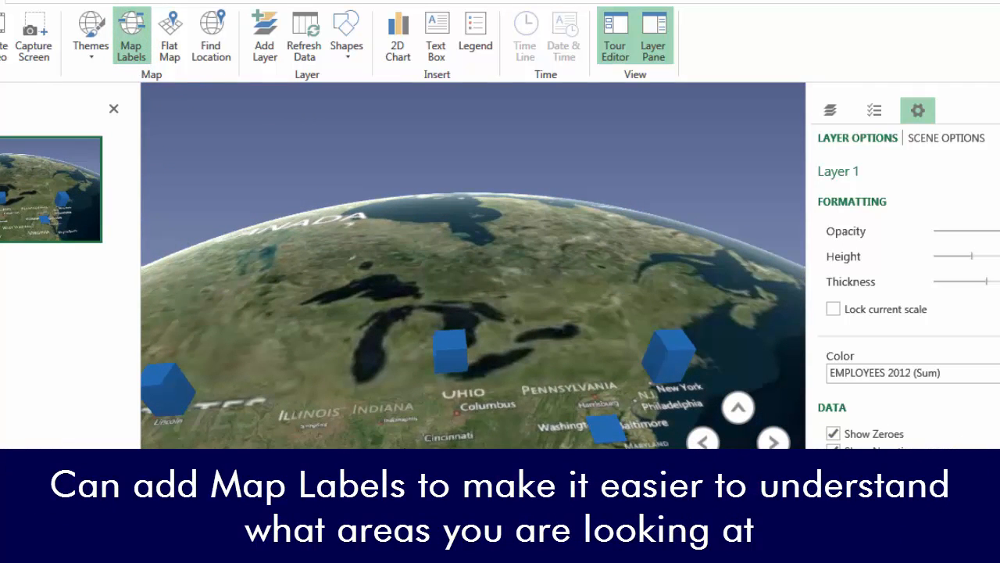
drag(258, 469, 520, 427)
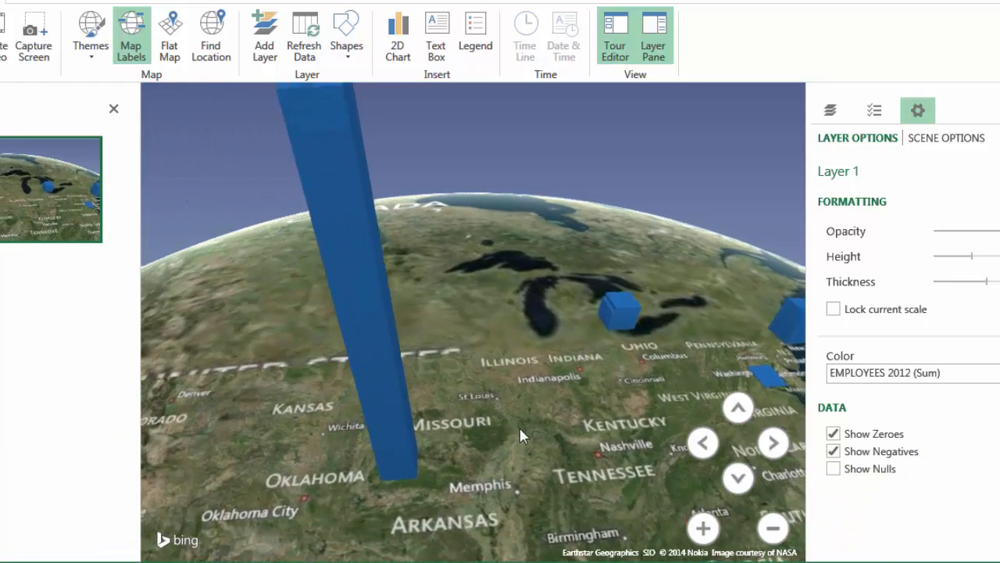
- Switch the globe to the greyscale satellite theme and view the labelled columns around Texas and the Gulf
click(101, 66)
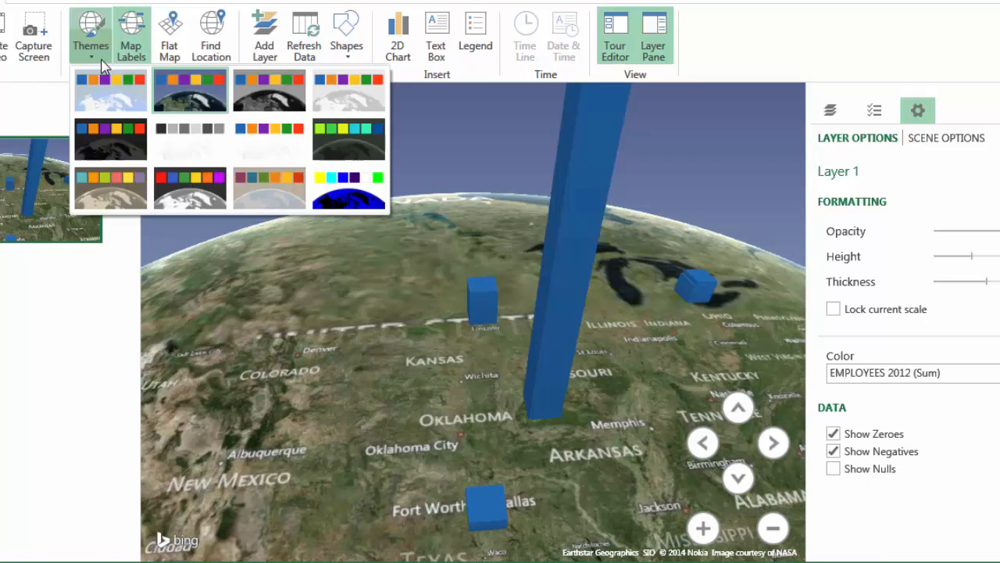
click(279, 93)
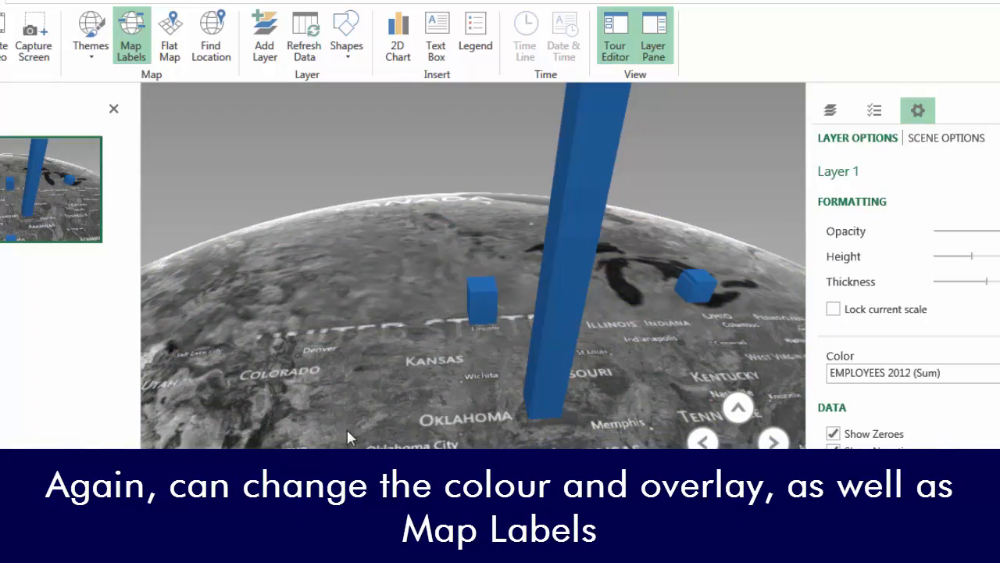
drag(358, 335, 366, 299)
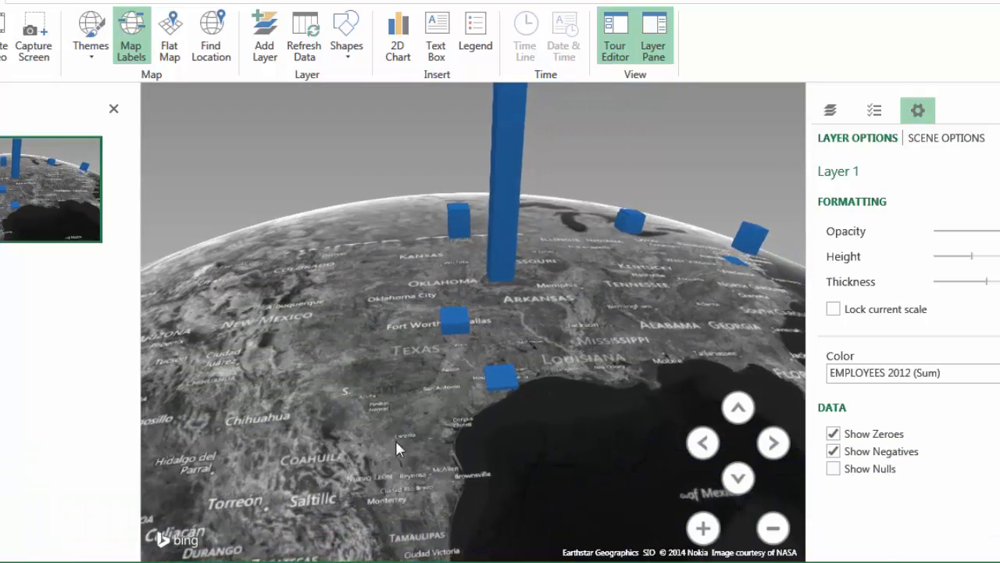
drag(396, 440, 632, 515)
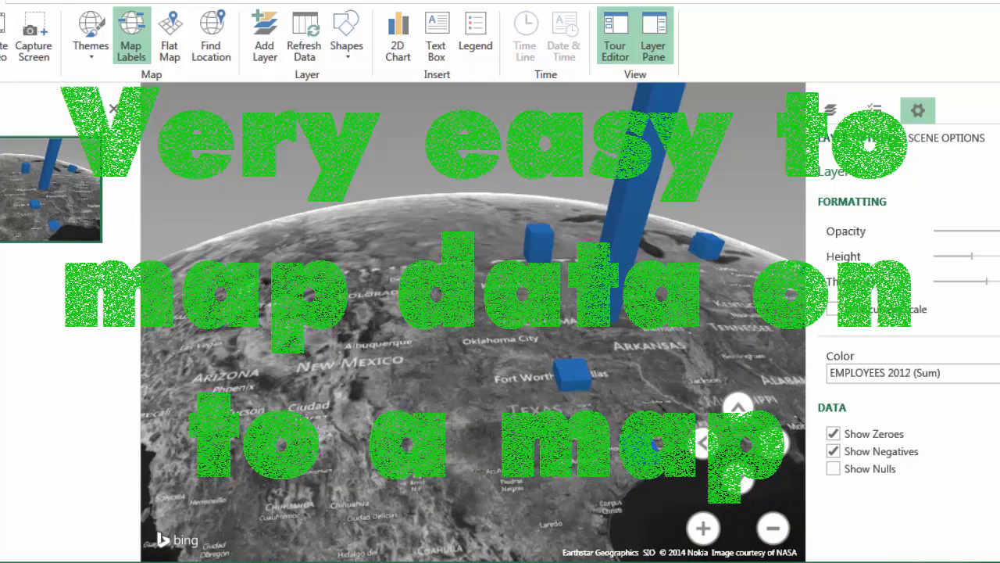
- Change the map theme to the light-blue globe with North America's columns in full view
scroll(636, 496, down, 5)
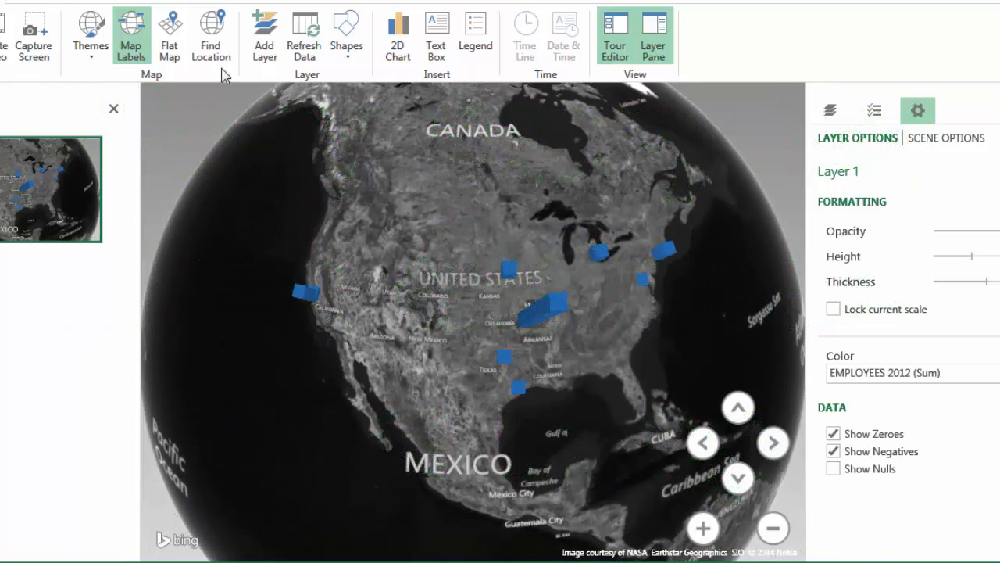
click(102, 65)
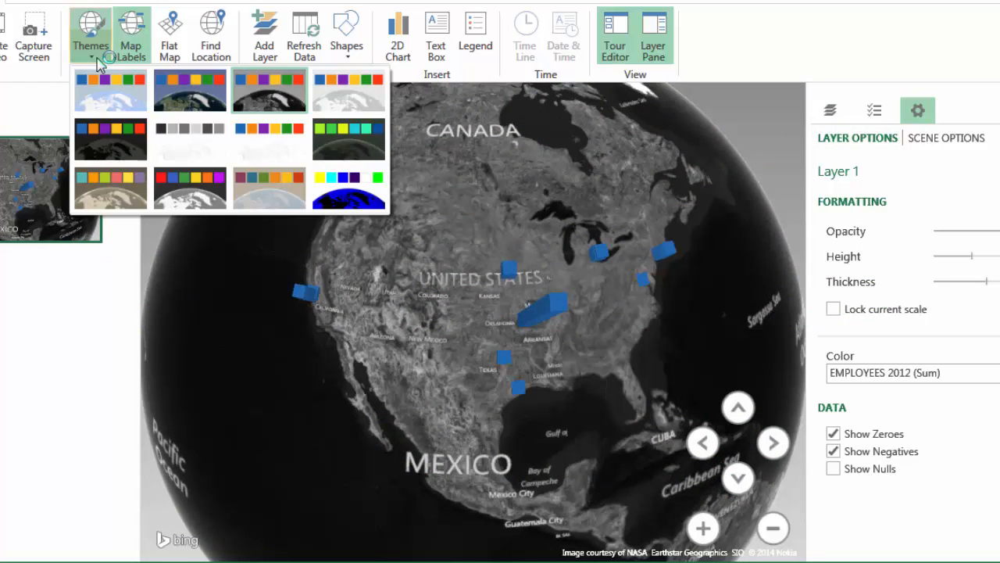
click(178, 194)
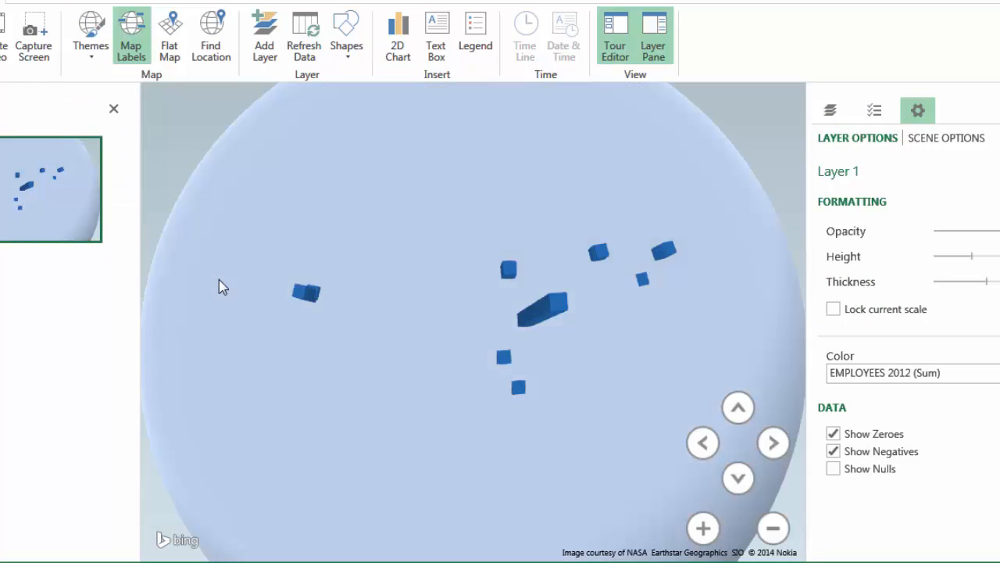